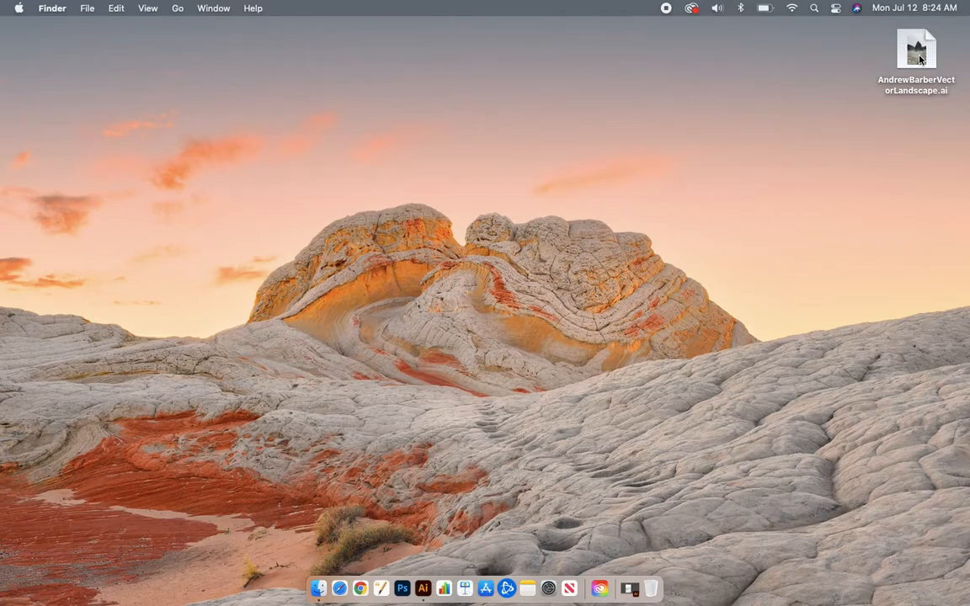
# Step: Open the vector landscape .ai file stored on the desktop
pyautogui.doubleClick(916, 52)
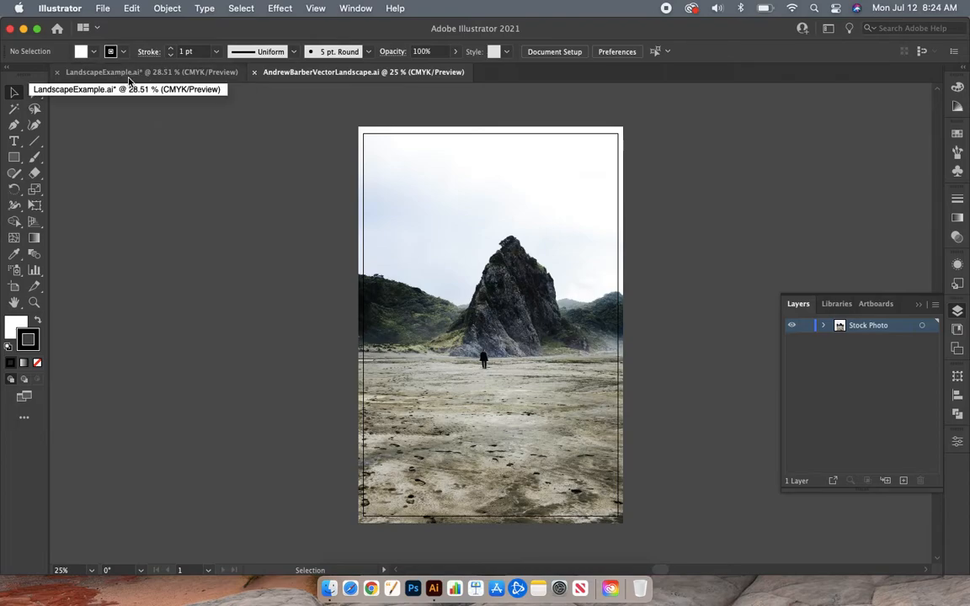
# Step: Compare the finished LandscapeExample.ai artwork with the stock photo document by alternating between the two open files
pyautogui.click(164, 70)
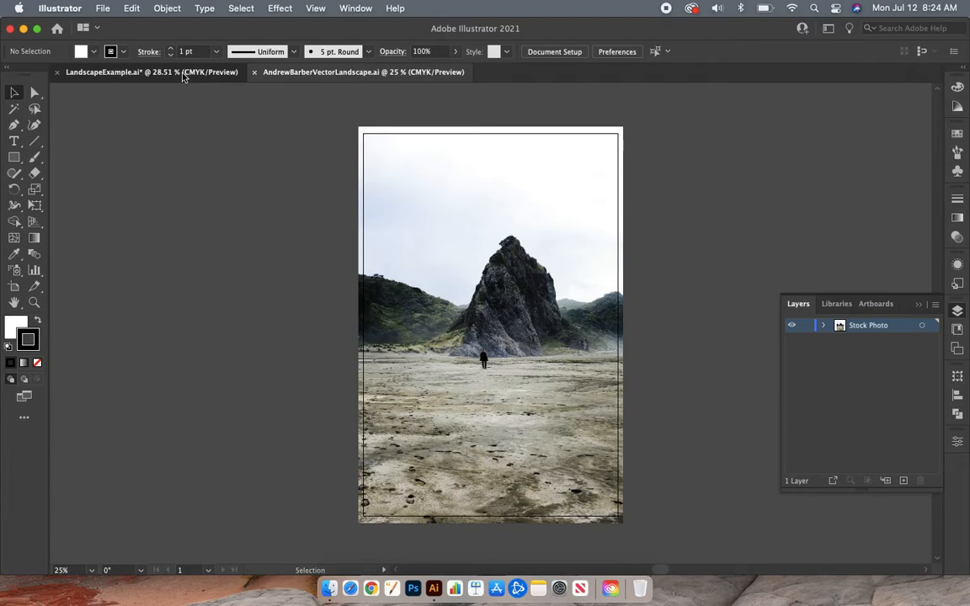
pyautogui.click(293, 74)
pyautogui.click(205, 74)
pyautogui.click(315, 71)
pyautogui.click(206, 74)
pyautogui.click(306, 74)
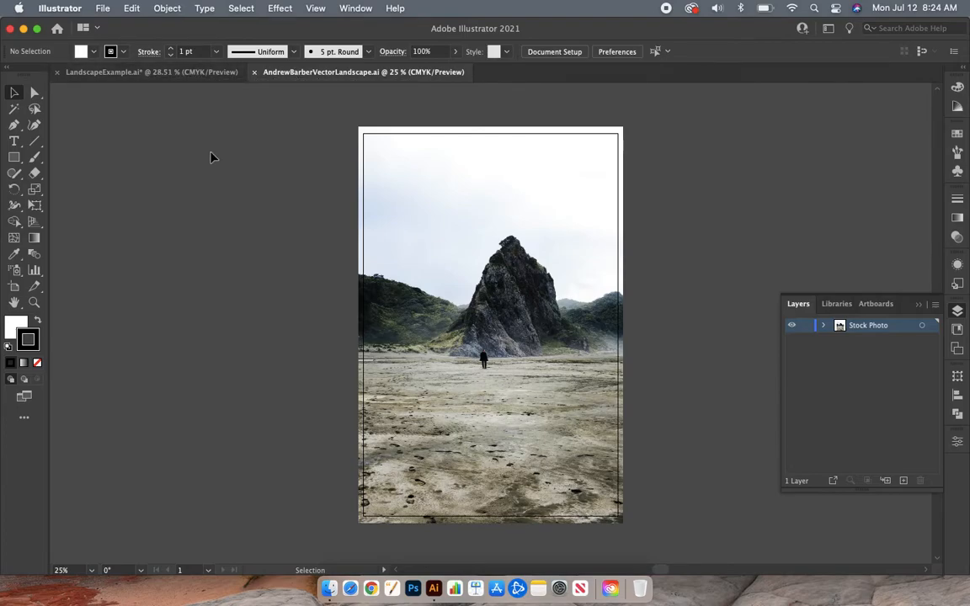
pyautogui.click(159, 75)
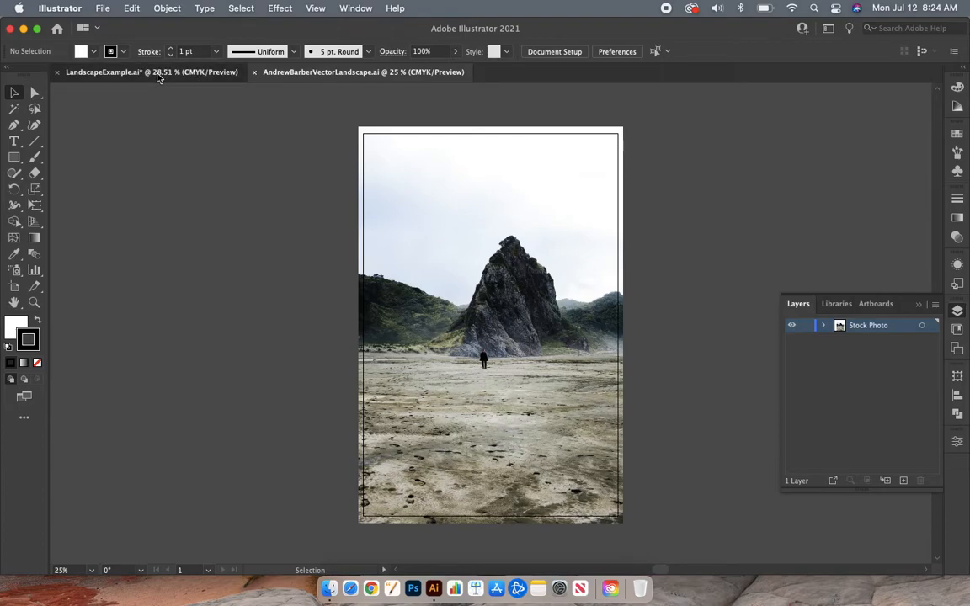
pyautogui.click(311, 73)
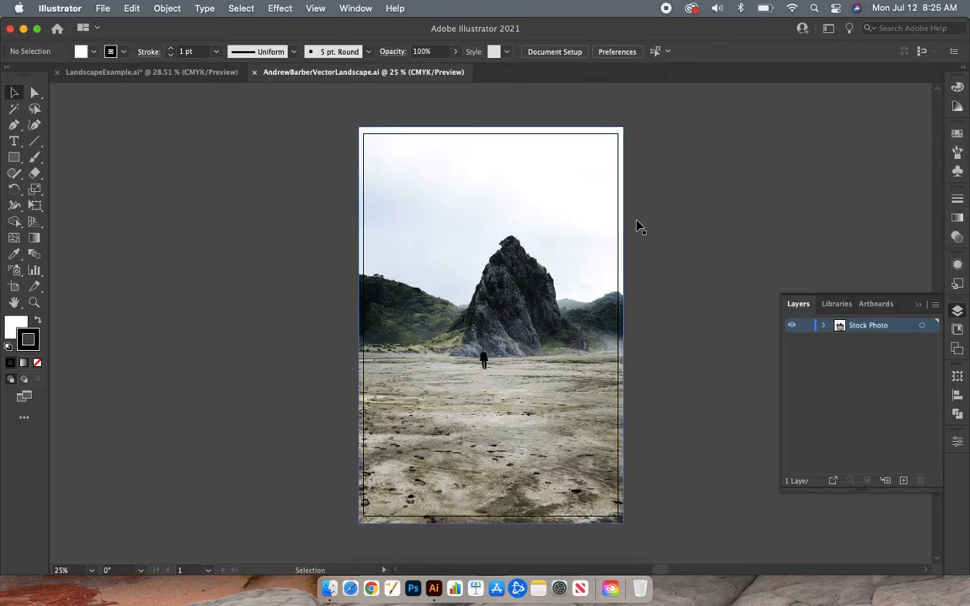
# Step: Switch the Stock Photo layer to outline view and back to preview
pyautogui.hscroll(3, 763, 205)
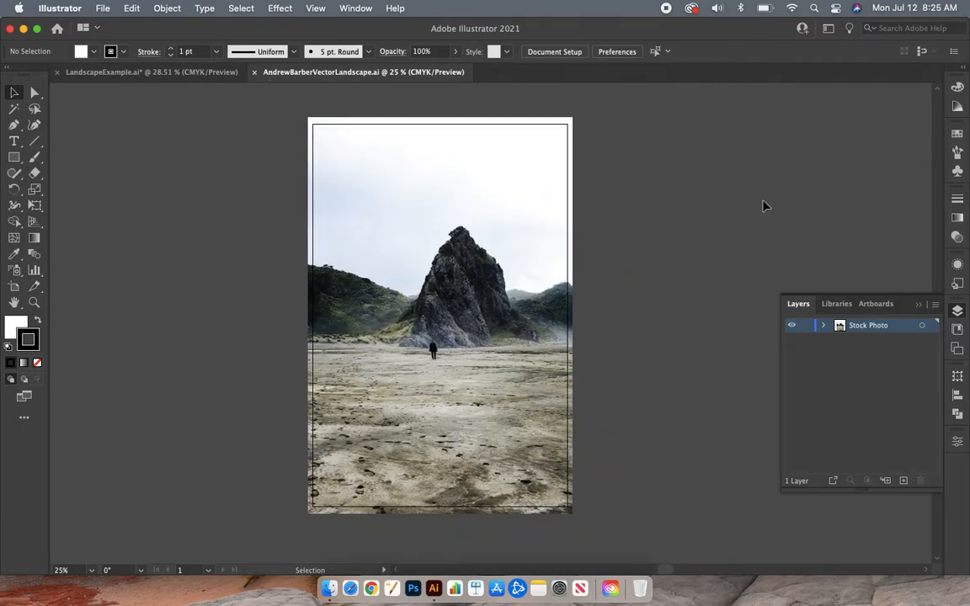
pyautogui.click(957, 311)
pyautogui.hscroll(-1, 619, 310)
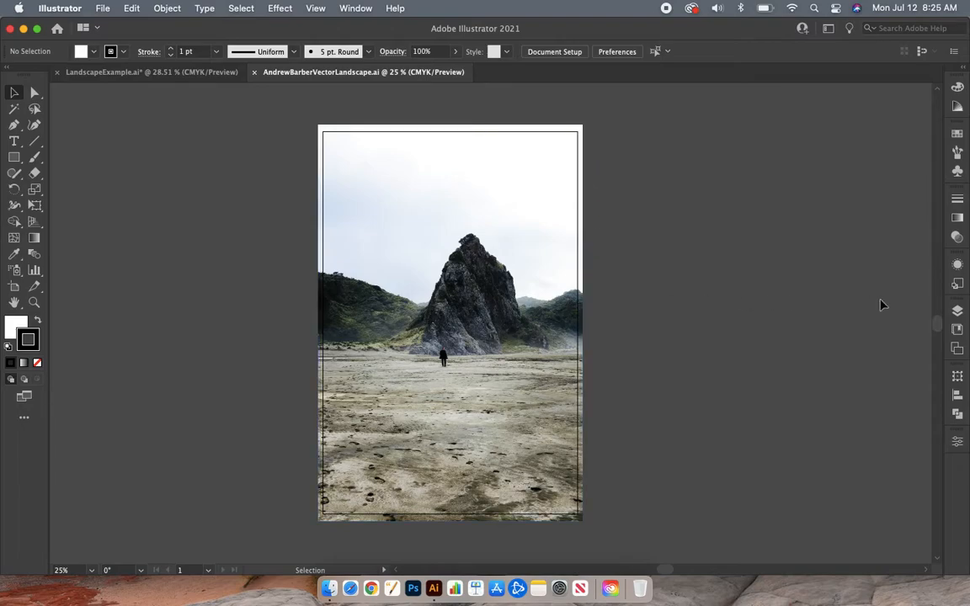
pyautogui.click(957, 311)
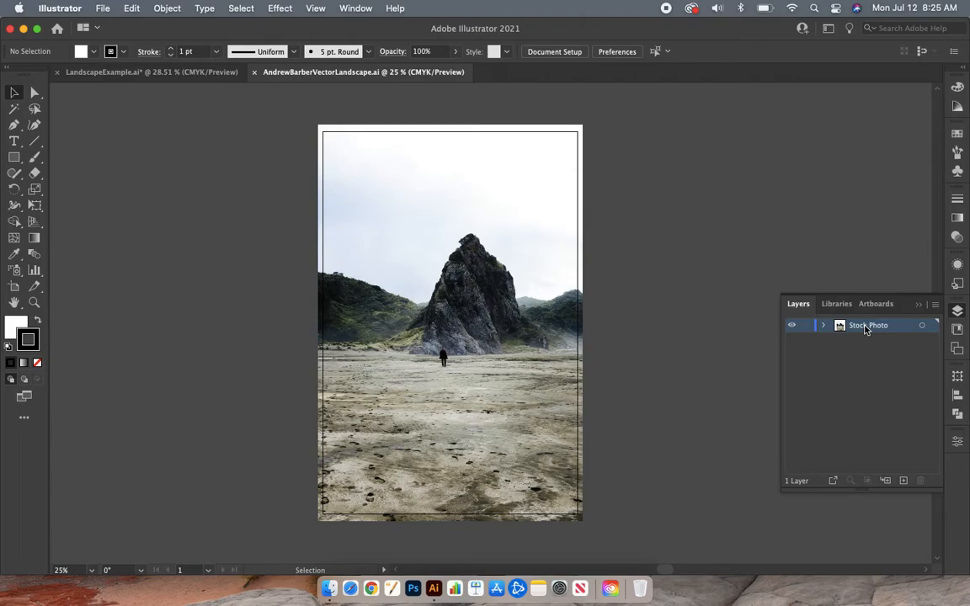
pyautogui.keyDown('super'); pyautogui.click(791, 328); pyautogui.keyUp('super')
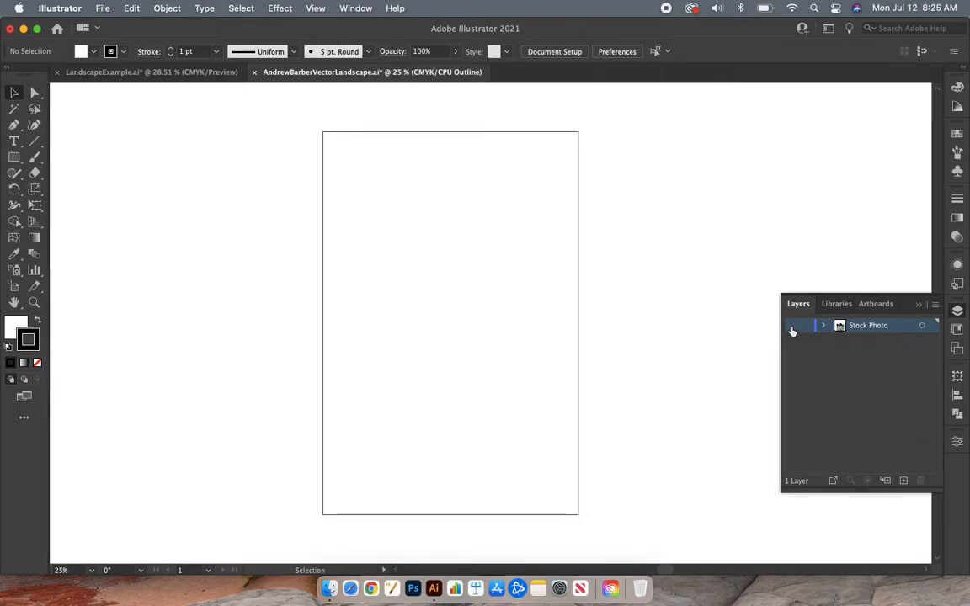
pyautogui.keyDown('super'); pyautogui.click(791, 327); pyautogui.keyUp('super')
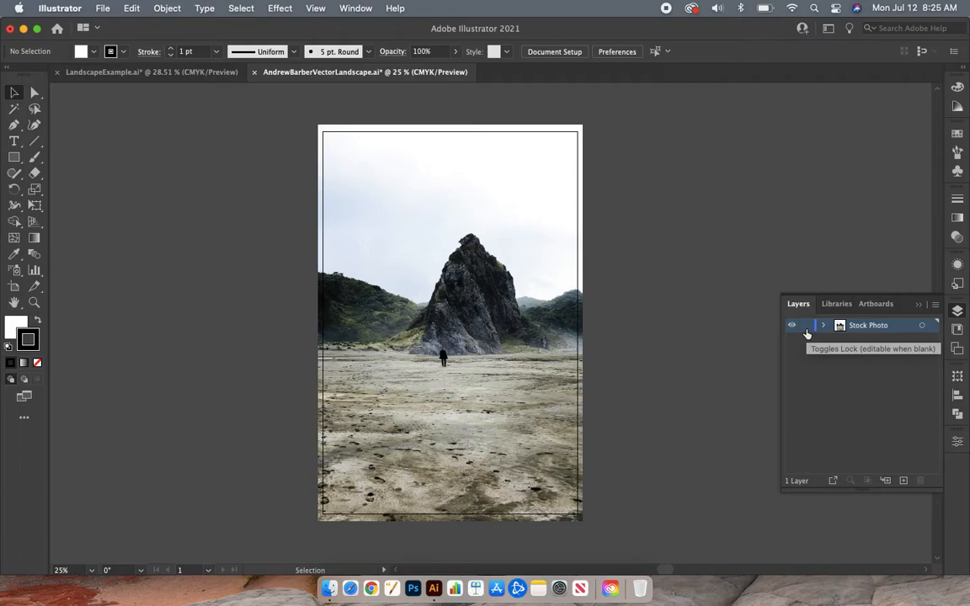
# Step: Lock the Stock Photo layer against editing
pyautogui.click(805, 328)
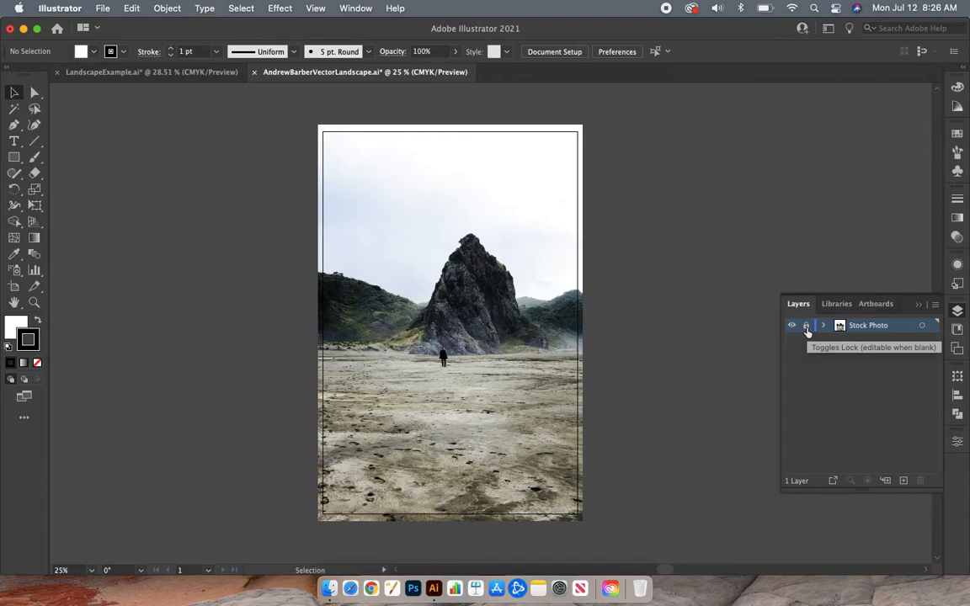
pyautogui.click(805, 326)
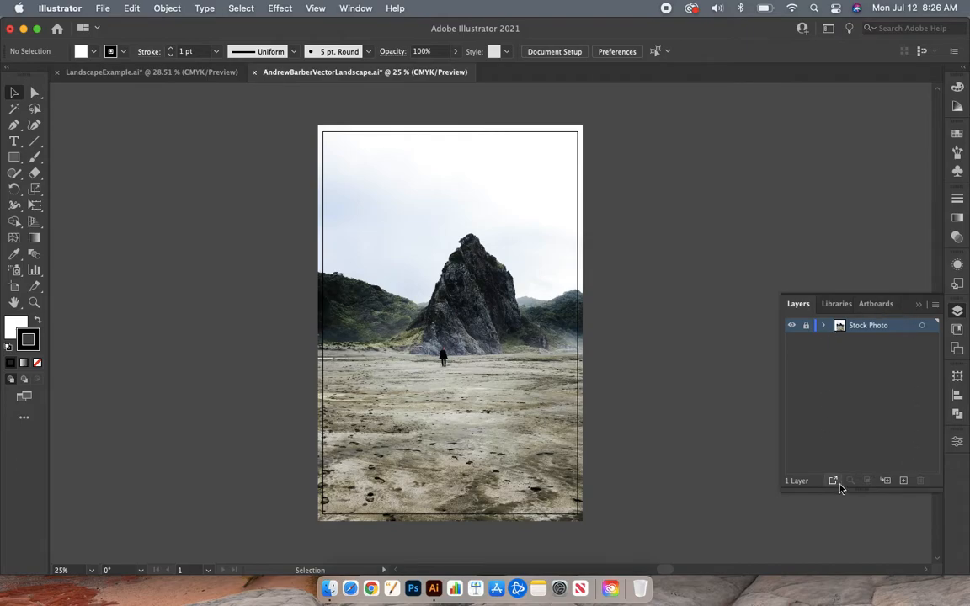
# Step: Create a new layer above the Stock Photo layer and name it Outline
pyautogui.click(904, 482)
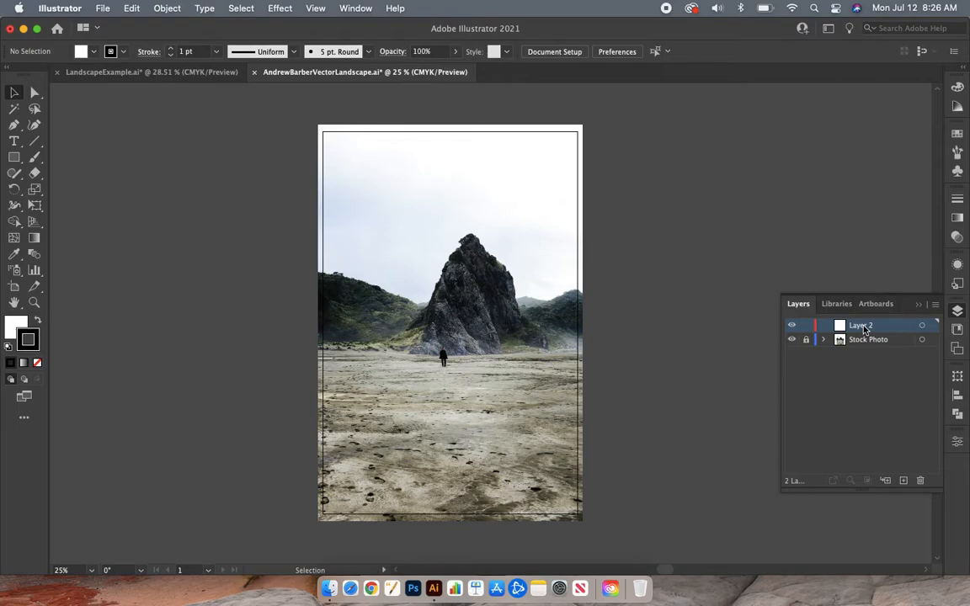
pyautogui.moveTo(862, 328); pyautogui.dragTo(862, 345)
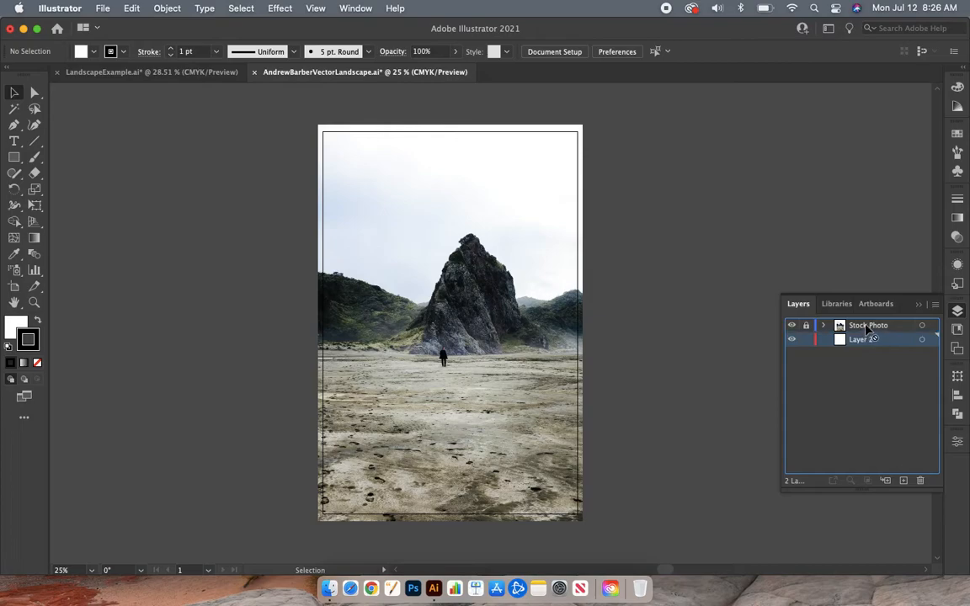
pyautogui.moveTo(867, 324); pyautogui.dragTo(862, 352)
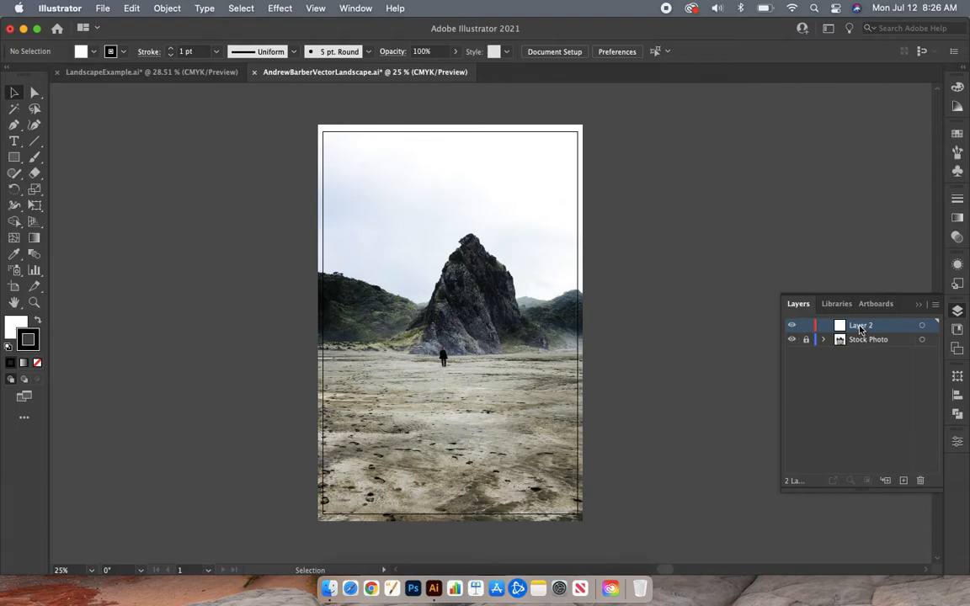
pyautogui.doubleClick(859, 326)
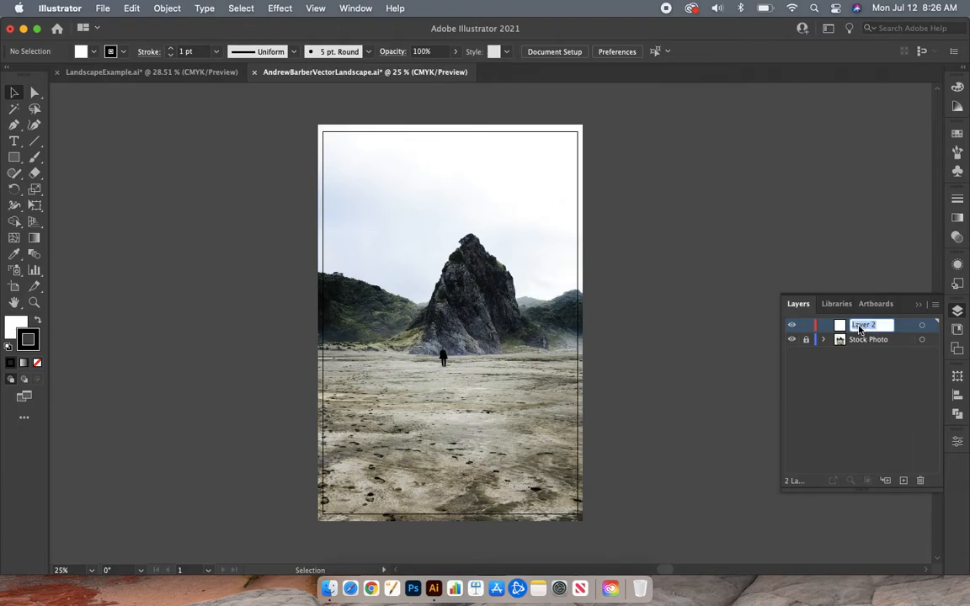
pyautogui.write('Outline')
pyautogui.press('Return')
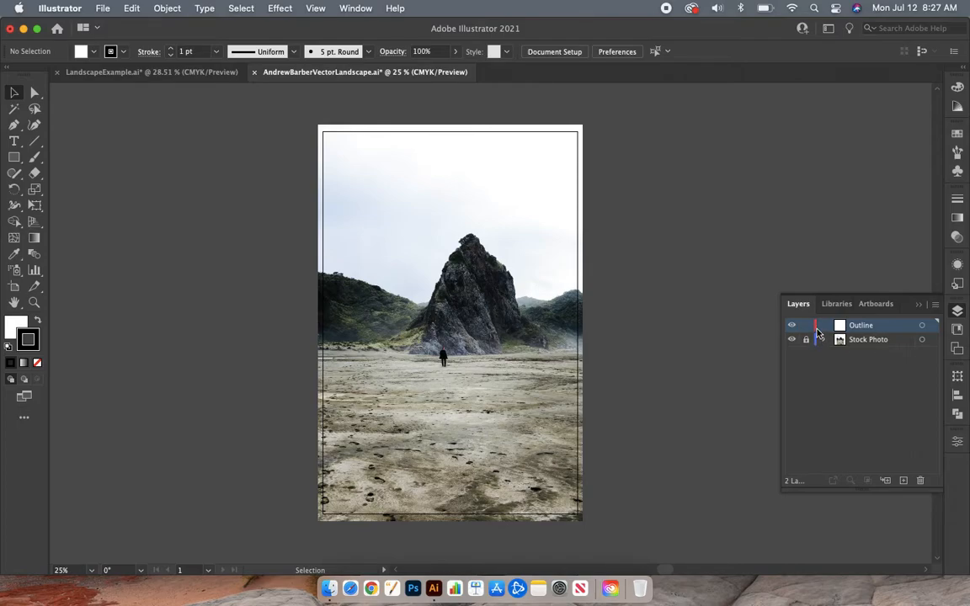
# Step: Examine the Outline layer's options and the available layer colors
pyautogui.doubleClick(895, 328)
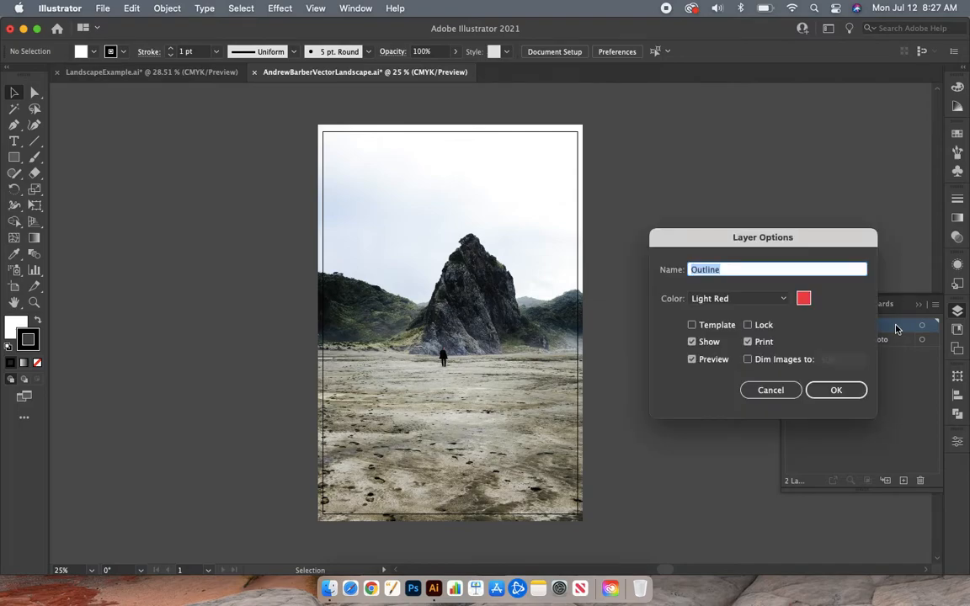
pyautogui.click(771, 390)
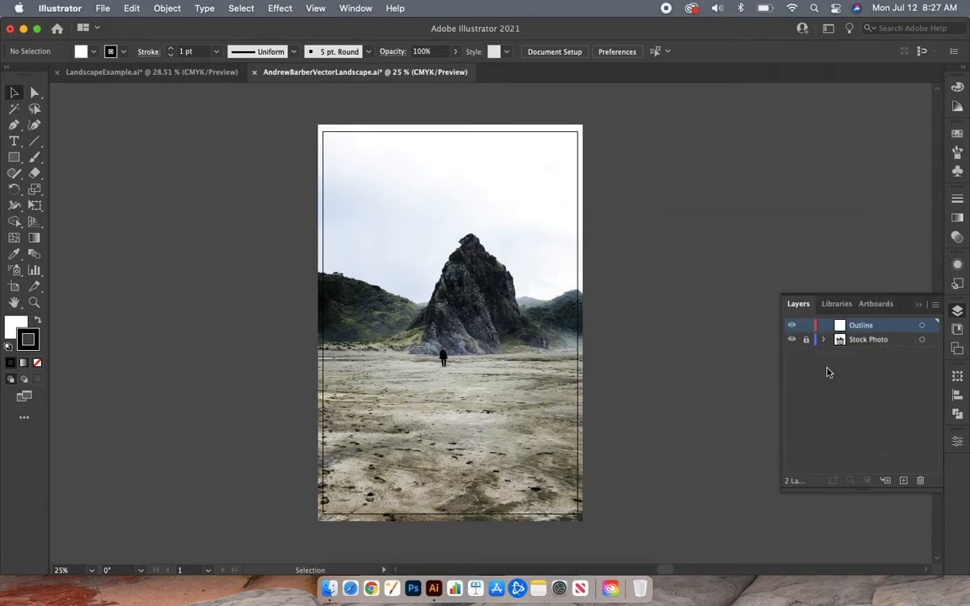
pyautogui.doubleClick(902, 328)
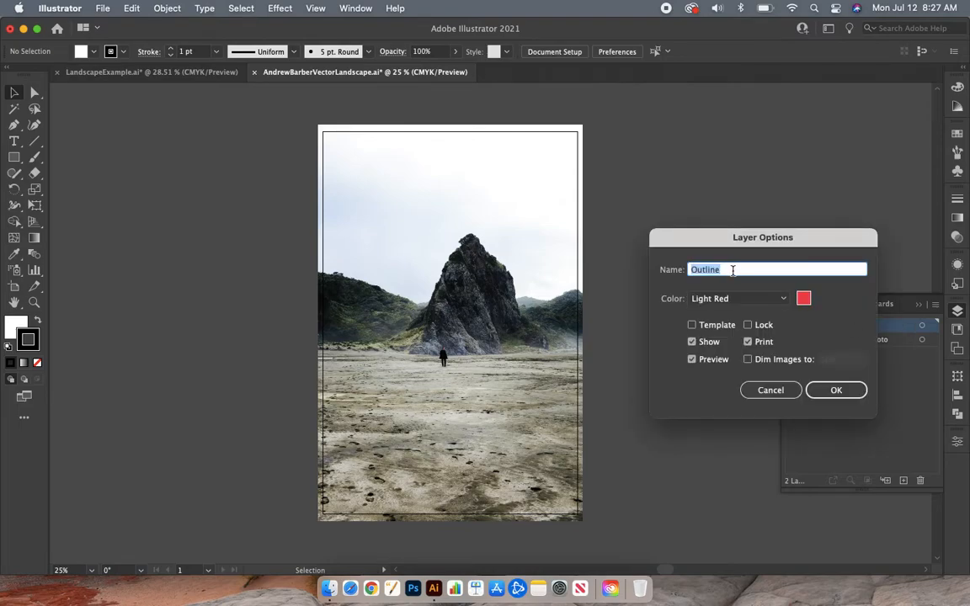
pyautogui.click(751, 299)
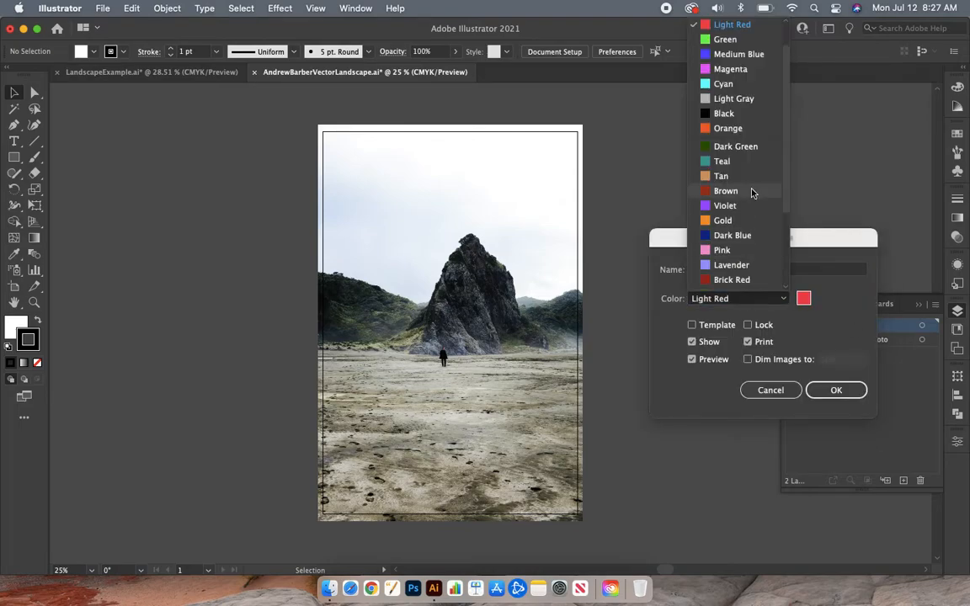
pyautogui.scroll(-5, 751, 193)
pyautogui.scroll(8, 752, 194)
pyautogui.click(840, 281)
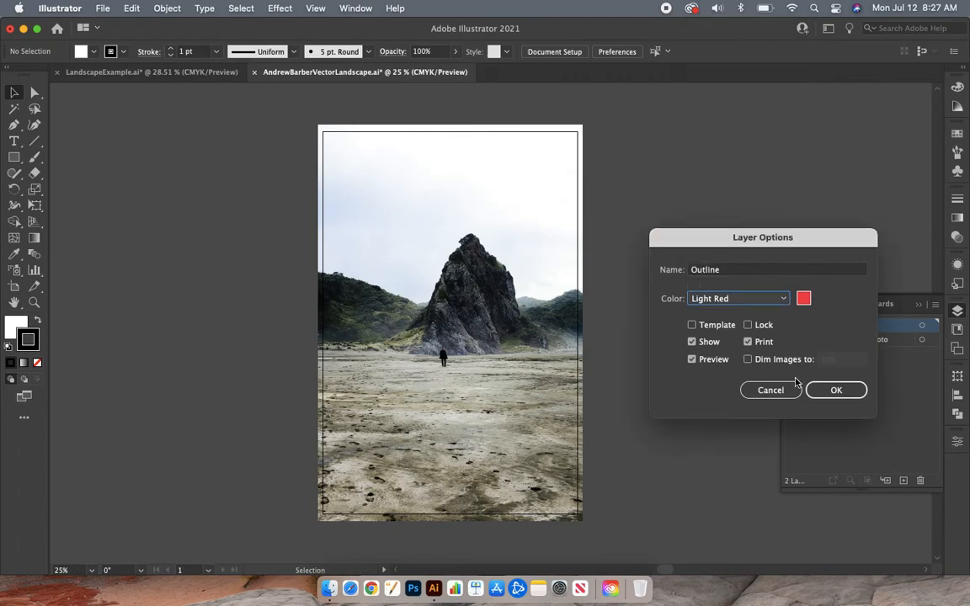
pyautogui.click(766, 391)
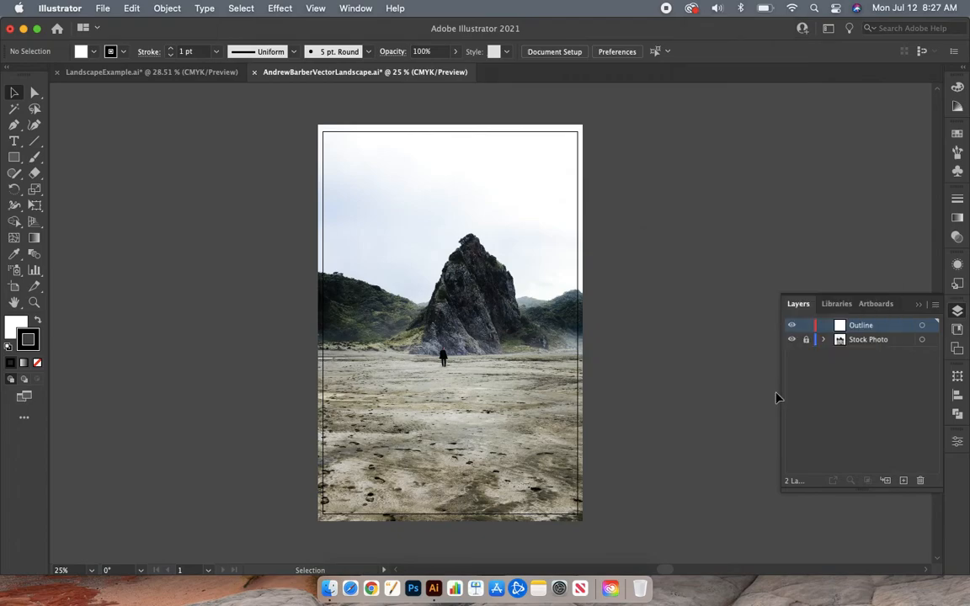
# Step: Dim the images on the Stock Photo layer to 70%
pyautogui.click(904, 341)
pyautogui.doubleClick(904, 345)
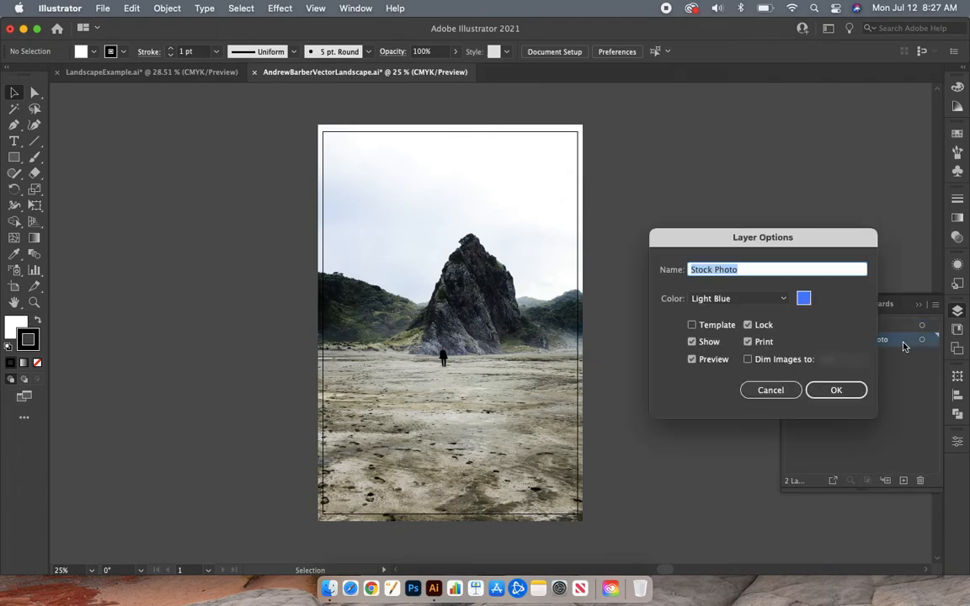
pyautogui.click(748, 359)
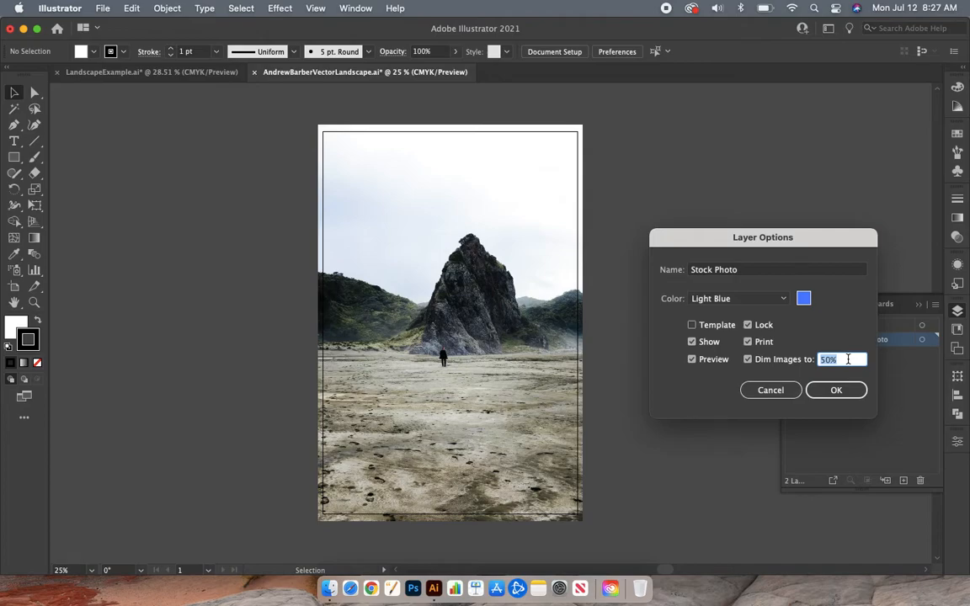
pyautogui.write('70')
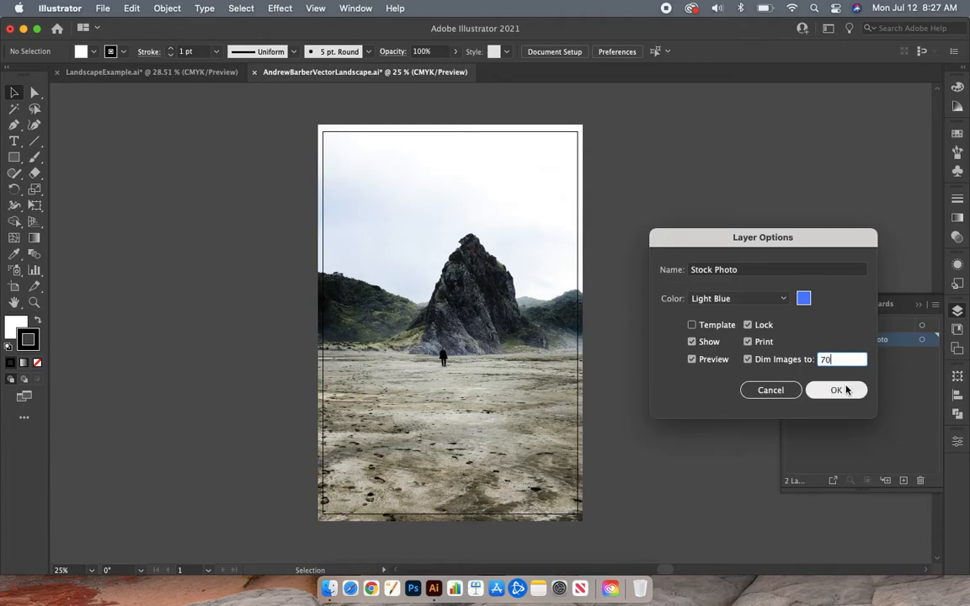
pyautogui.click(836, 389)
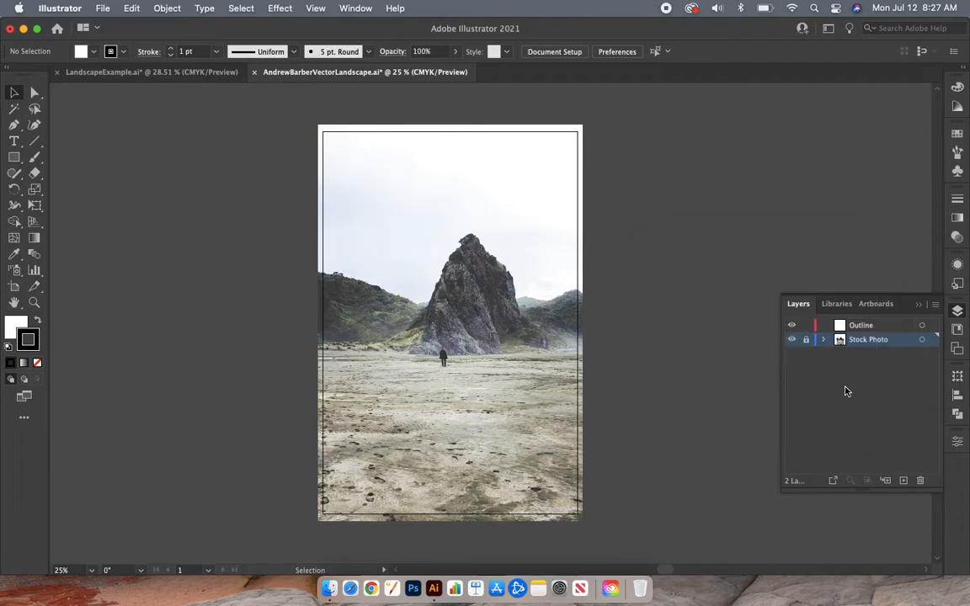
# Step: Make the Outline layer active and choose the Paintbrush Tool
pyautogui.click(885, 329)
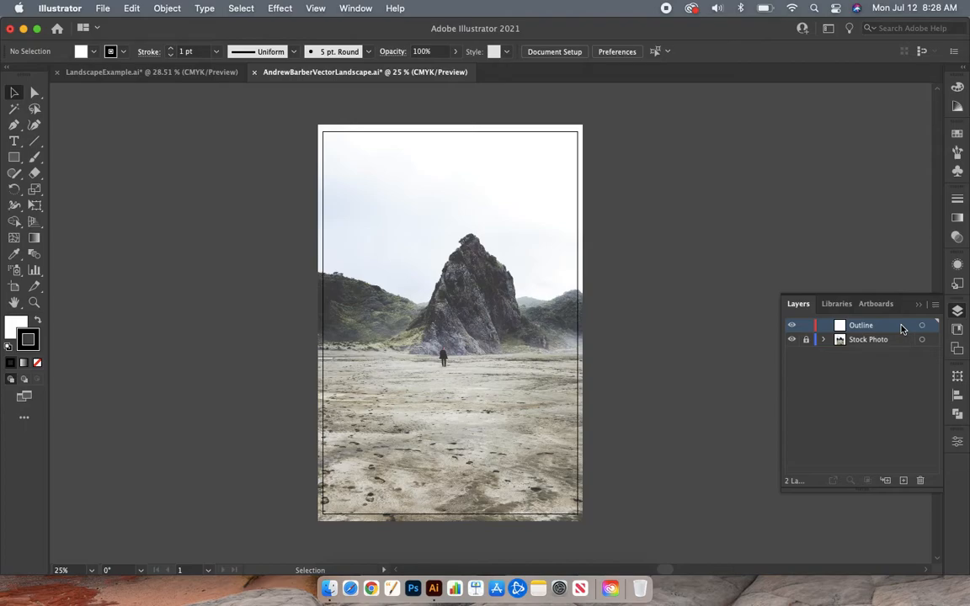
pyautogui.click(36, 159)
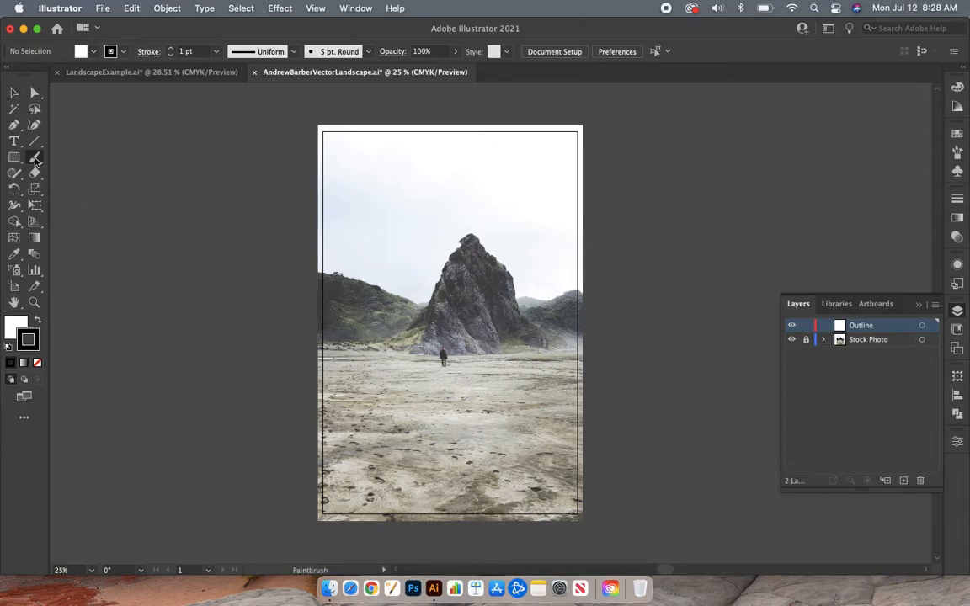
pyautogui.click(36, 160)
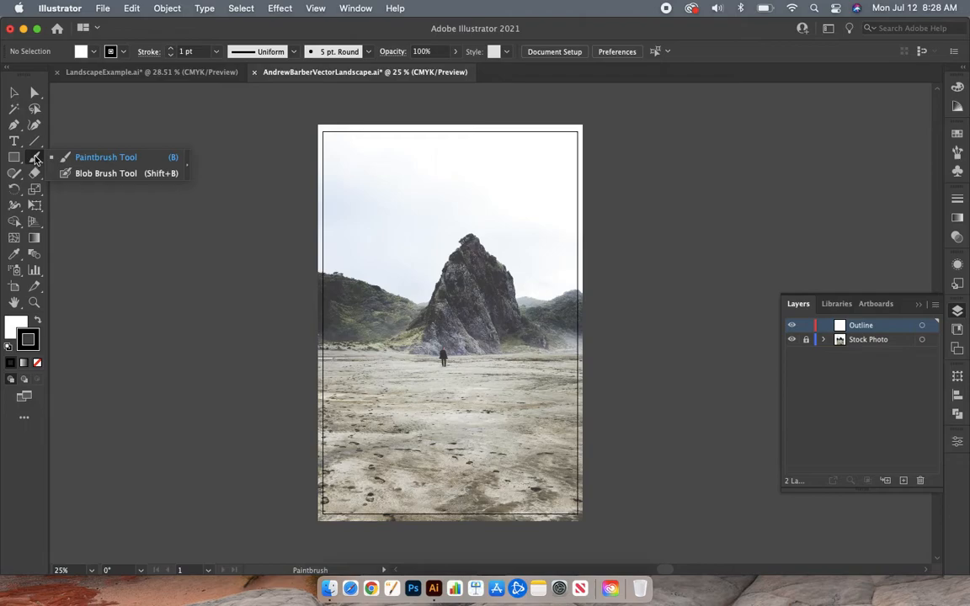
pyautogui.click(67, 157)
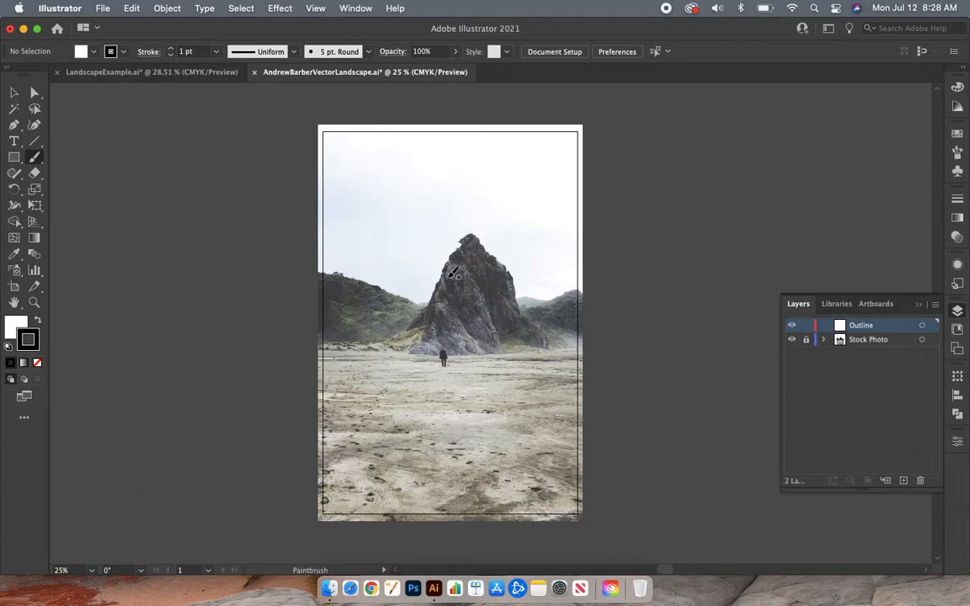
# Step: Examine the central rock in the photo at several magnifications, from the whole formation to close-up detail at 400%
pyautogui.press('super')
pyautogui.press('super+equal')
pyautogui.press('super+equal')
pyautogui.press('super+equal')
pyautogui.press('super+equal')
pyautogui.press('super+equal')
pyautogui.press('super+equal')
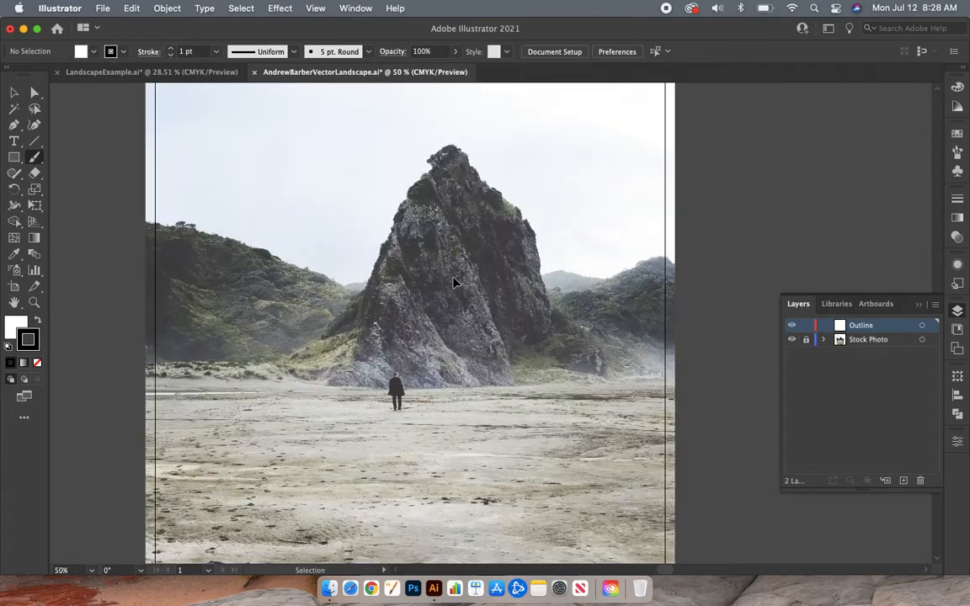
pyautogui.scroll(10, 457, 274)
pyautogui.hscroll(-5, 457, 273)
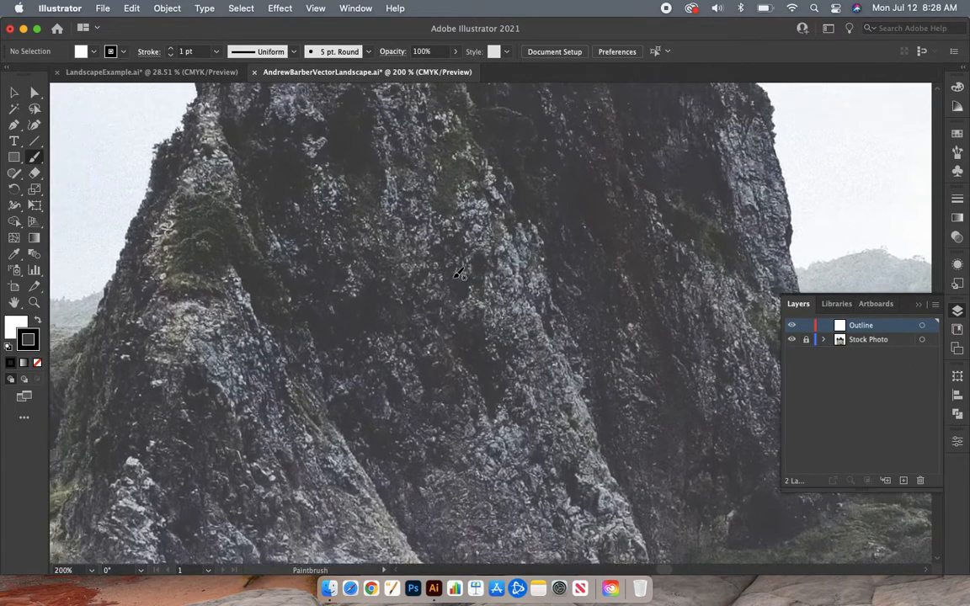
pyautogui.scroll(3, 457, 274)
pyautogui.hscroll(-2, 457, 273)
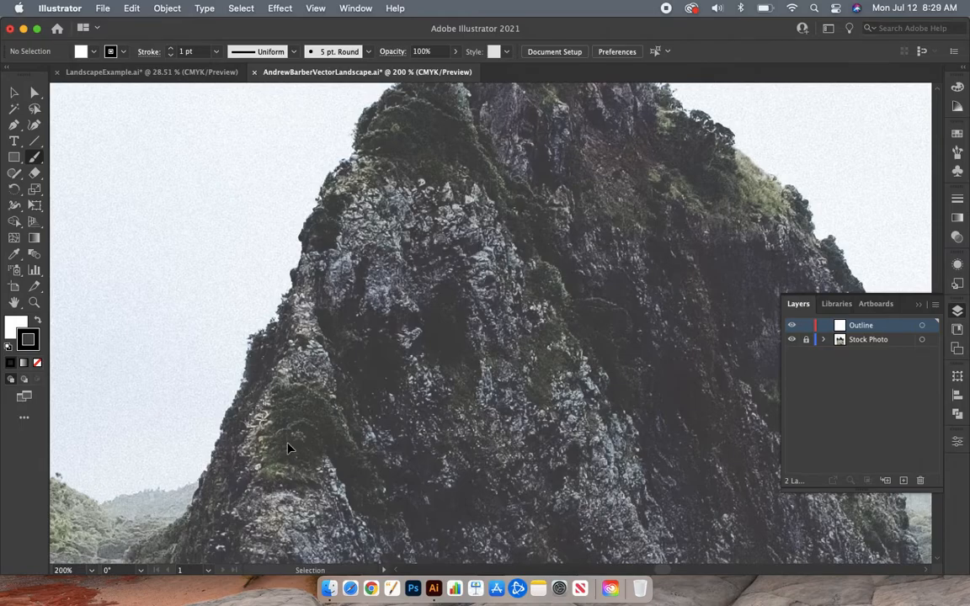
pyautogui.press('super+equal')
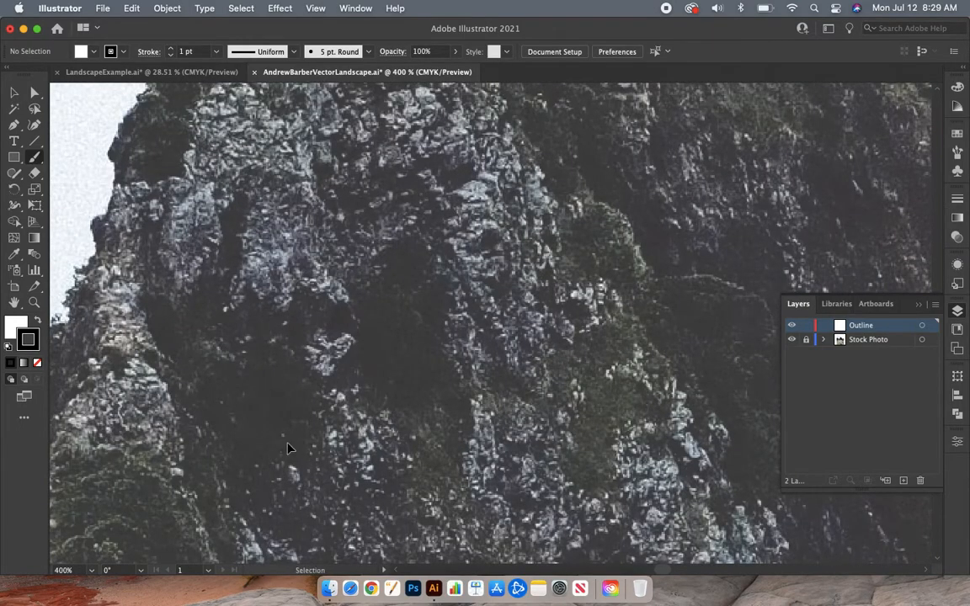
pyautogui.press('super+minus')
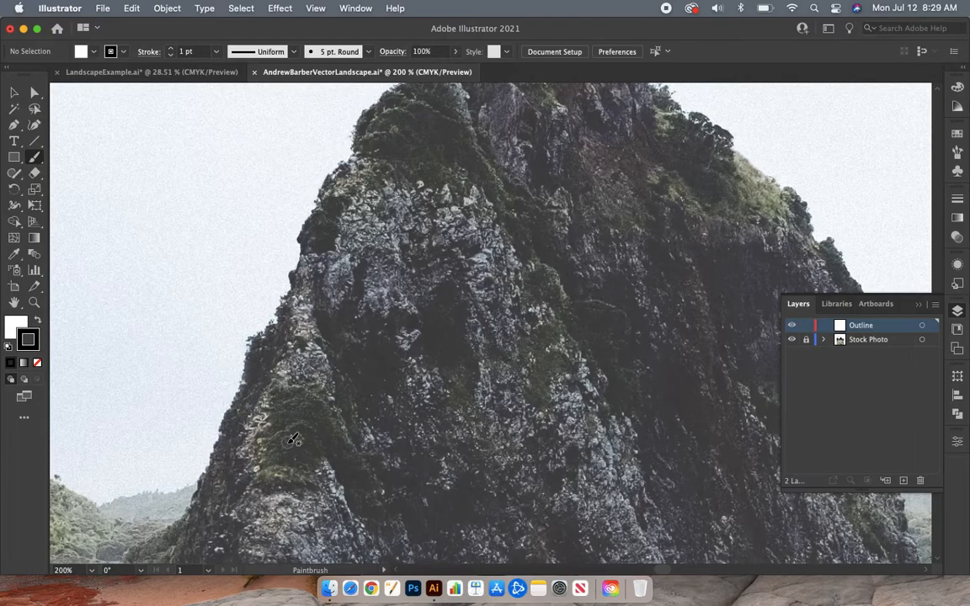
pyautogui.press('super+minus')
pyautogui.press('super+minus')
pyautogui.press('super+minus')
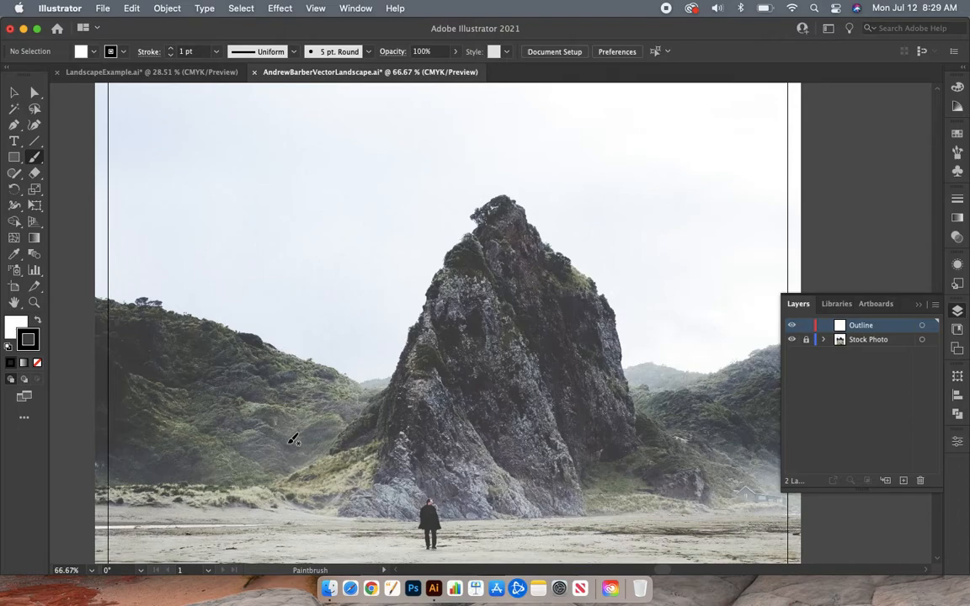
pyautogui.press('super+equal')
pyautogui.press('super+equal')
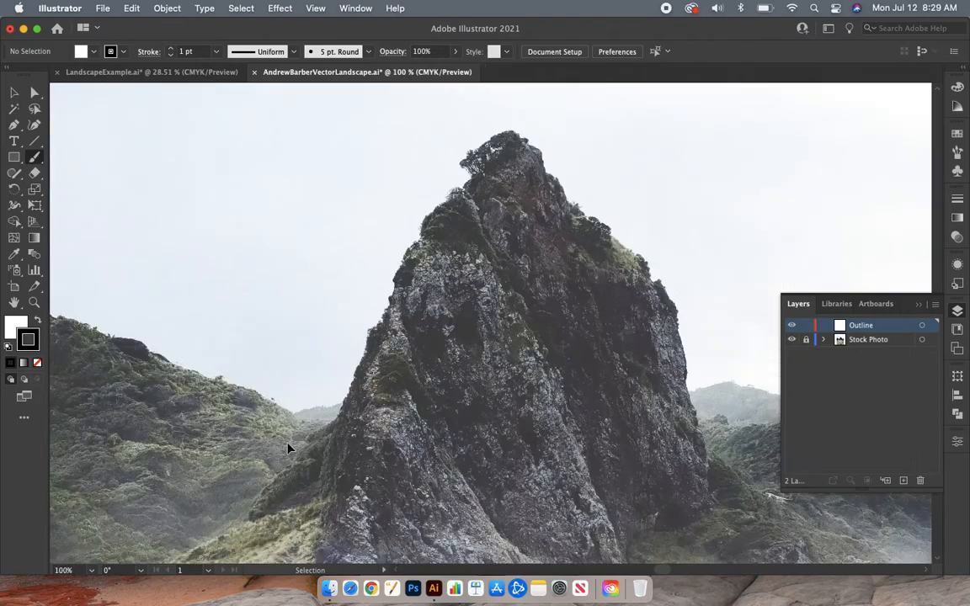
pyautogui.press('v')
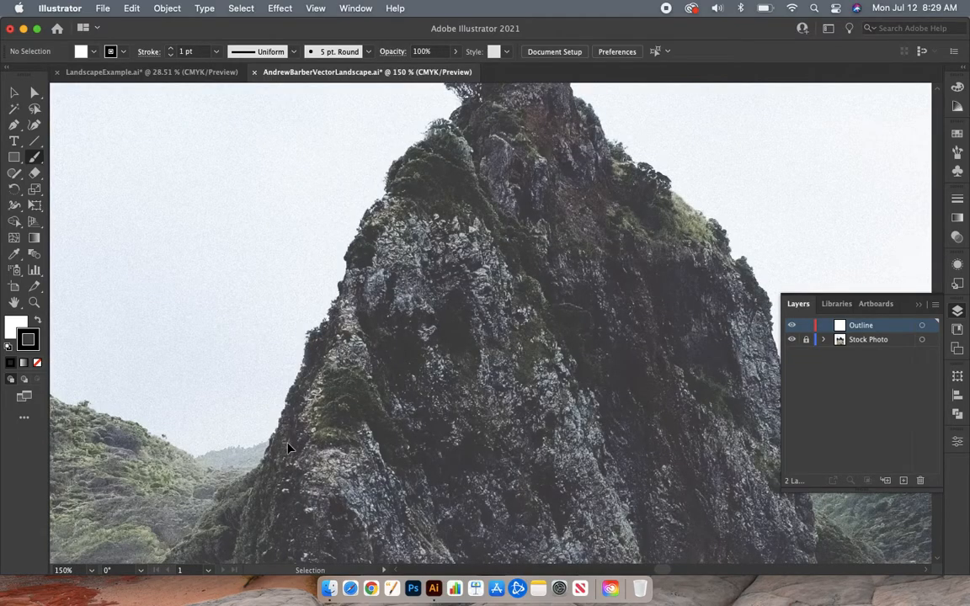
pyautogui.press('super+equal')
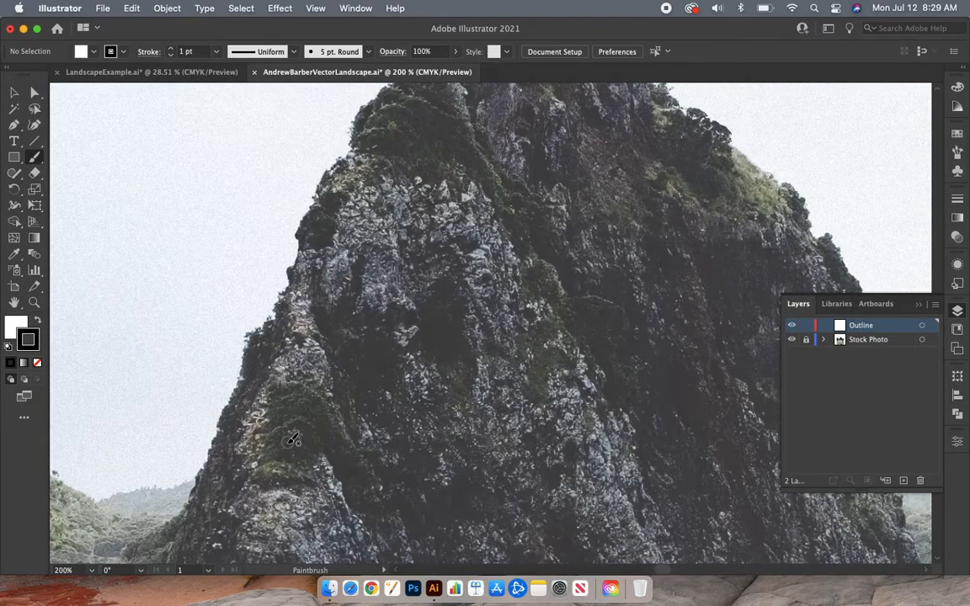
# Step: Examine the rock's peak, its left slope and the adjoining hills at 200% for edges and shadow areas to trace
pyautogui.hscroll(-5, 401, 292)
pyautogui.hscroll(5, 401, 292)
pyautogui.hscroll(-2, 402, 292)
pyautogui.scroll(3, 402, 292)
pyautogui.hscroll(5, 401, 293)
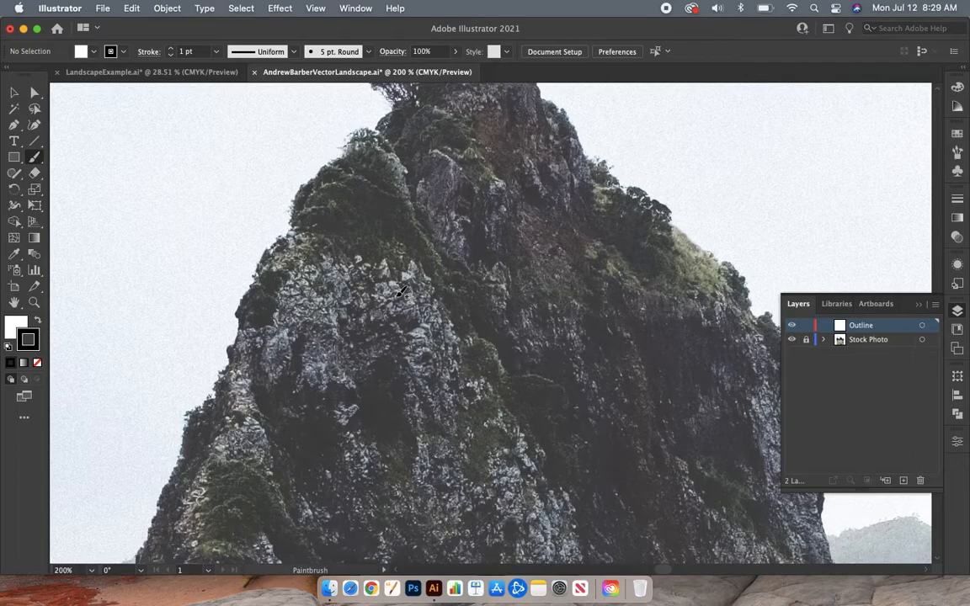
pyautogui.scroll(2, 401, 292)
pyautogui.hscroll(2, 401, 293)
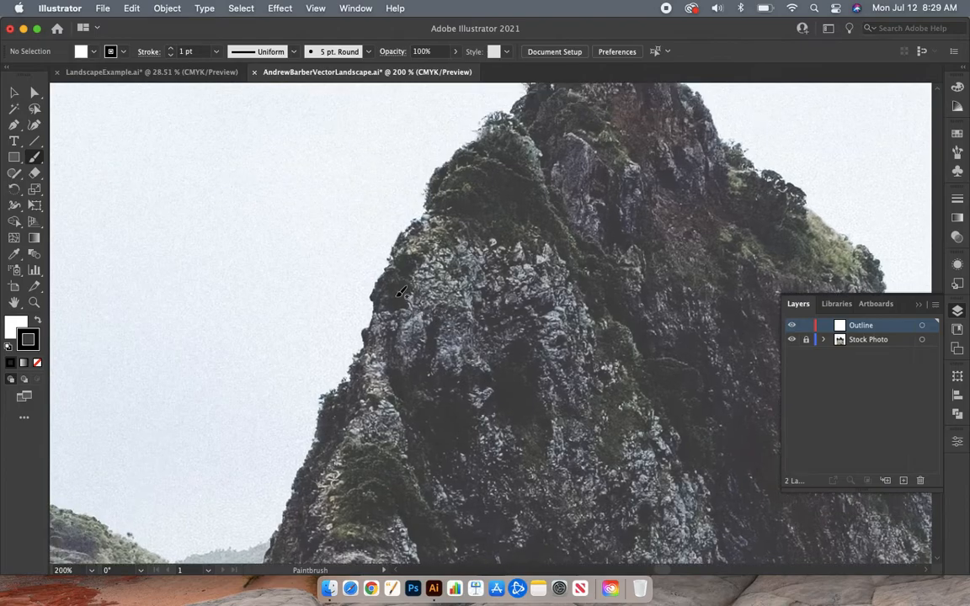
pyautogui.hscroll(-5, 402, 292)
pyautogui.scroll(-2, 402, 292)
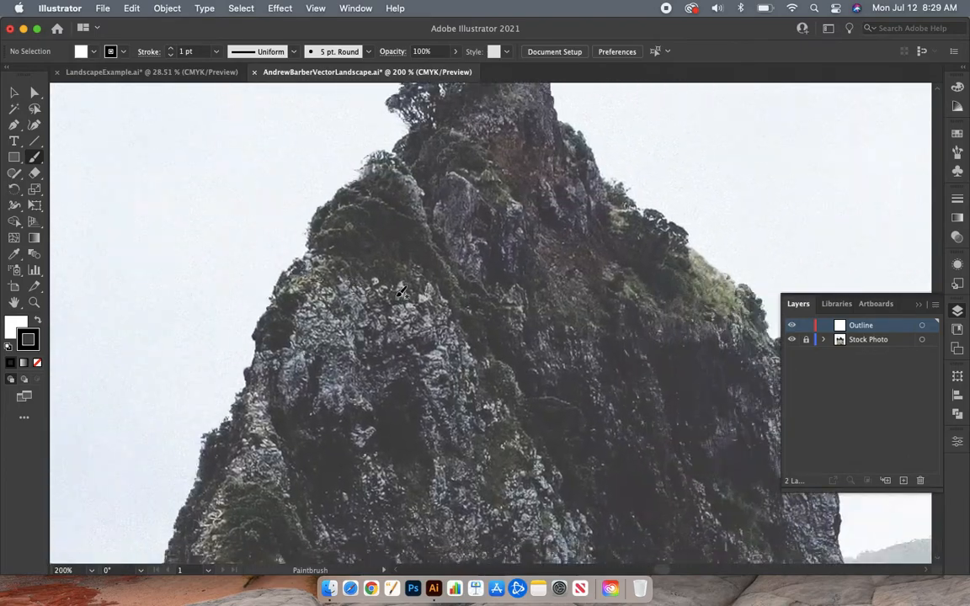
pyautogui.hscroll(5, 401, 292)
pyautogui.hscroll(-6, 401, 292)
pyautogui.scroll(-1, 401, 292)
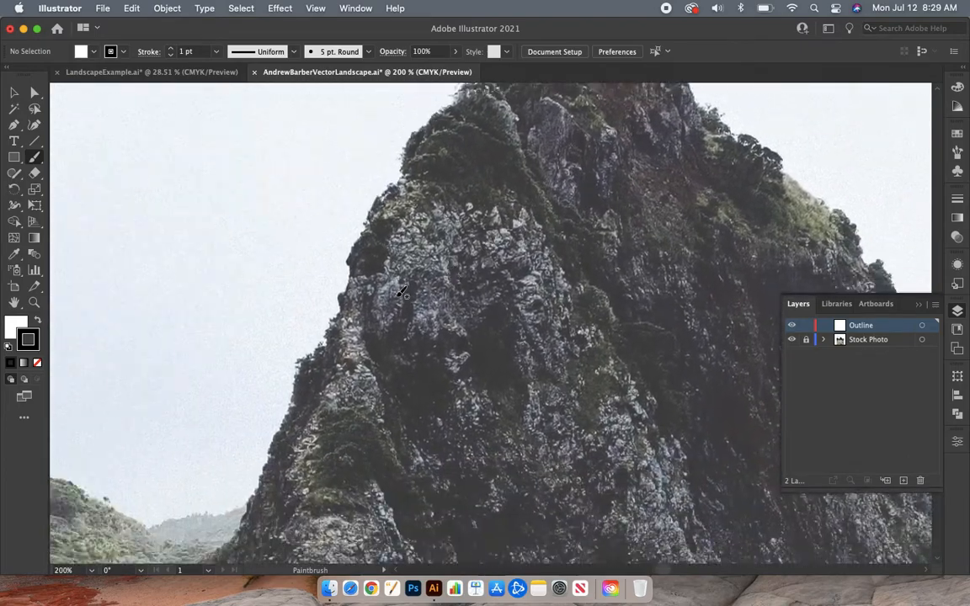
pyautogui.scroll(1, 401, 292)
pyautogui.scroll(-3, 402, 292)
pyautogui.hscroll(4, 401, 292)
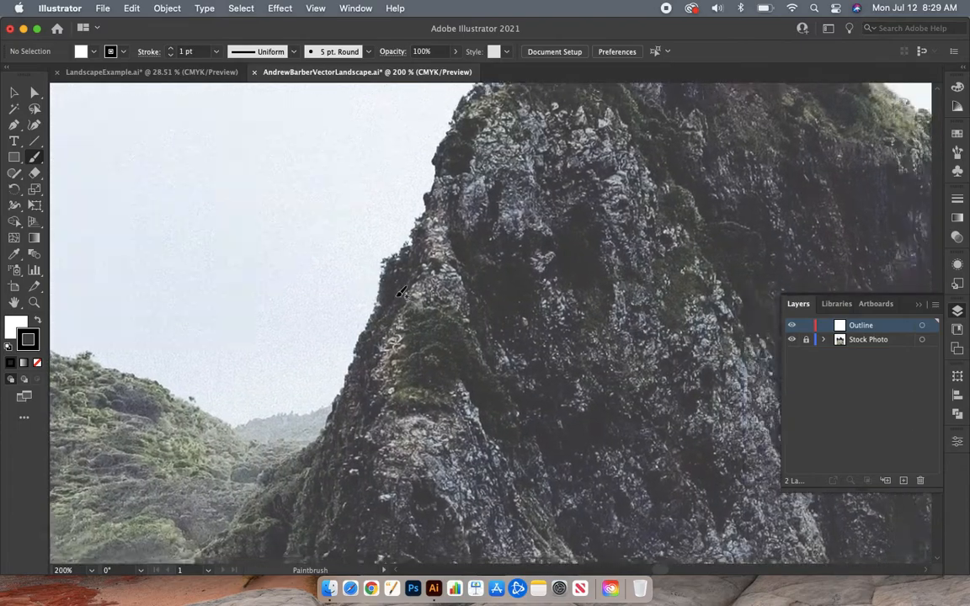
pyautogui.scroll(2, 401, 292)
pyautogui.hscroll(-4, 401, 292)
pyautogui.scroll(-3, 402, 292)
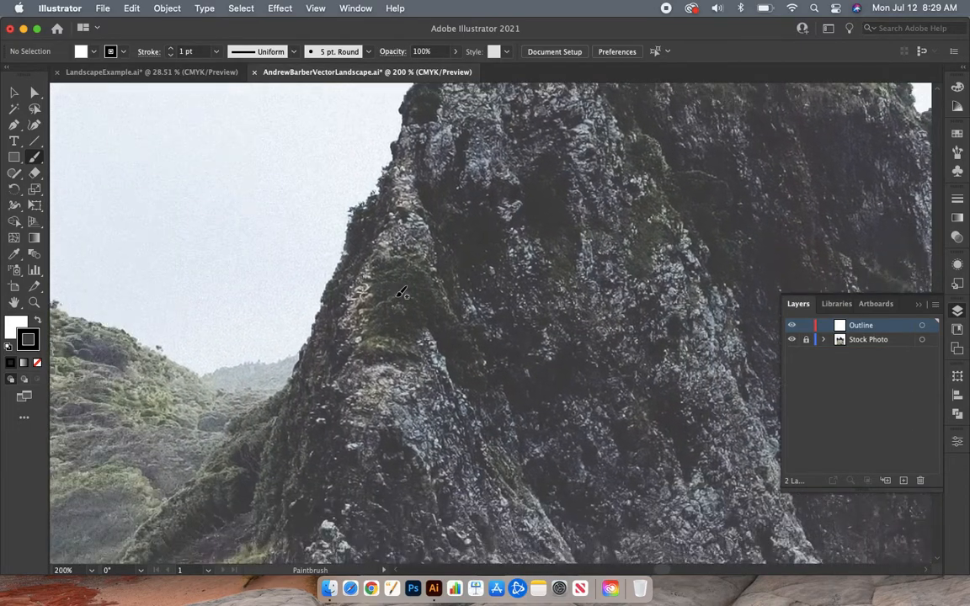
pyautogui.scroll(6, 402, 293)
pyautogui.hscroll(3, 402, 292)
pyautogui.hscroll(2, 402, 292)
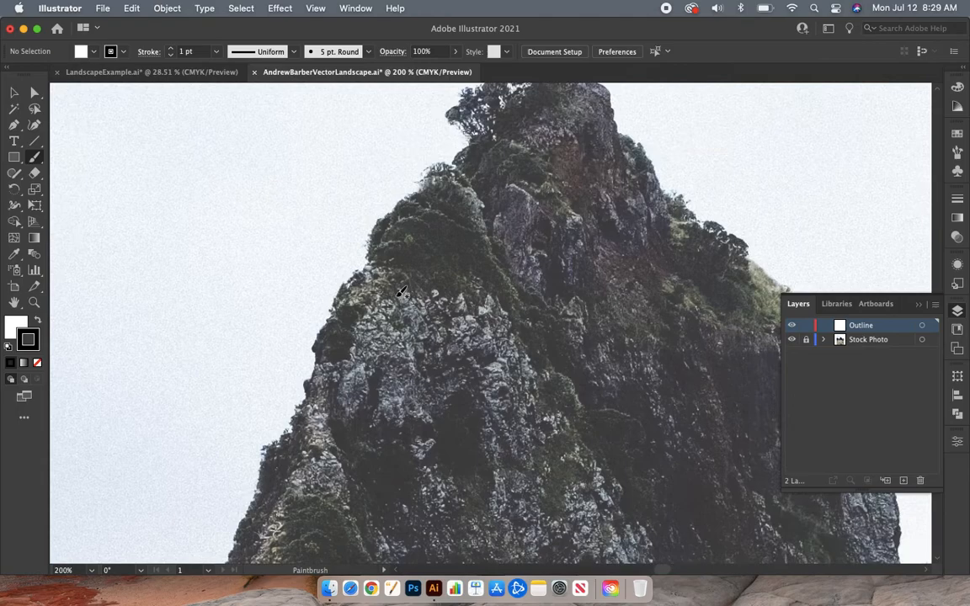
pyautogui.scroll(3, 401, 292)
pyautogui.scroll(-5, 401, 292)
pyautogui.hscroll(-5, 401, 292)
pyautogui.scroll(-5, 401, 292)
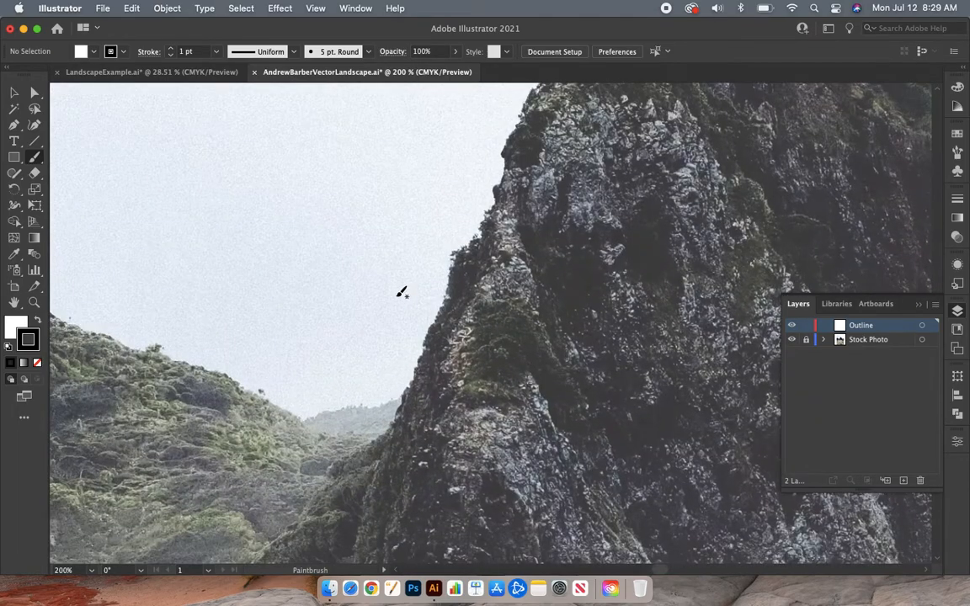
pyautogui.hscroll(1, 401, 292)
pyautogui.scroll(3, 511, 396)
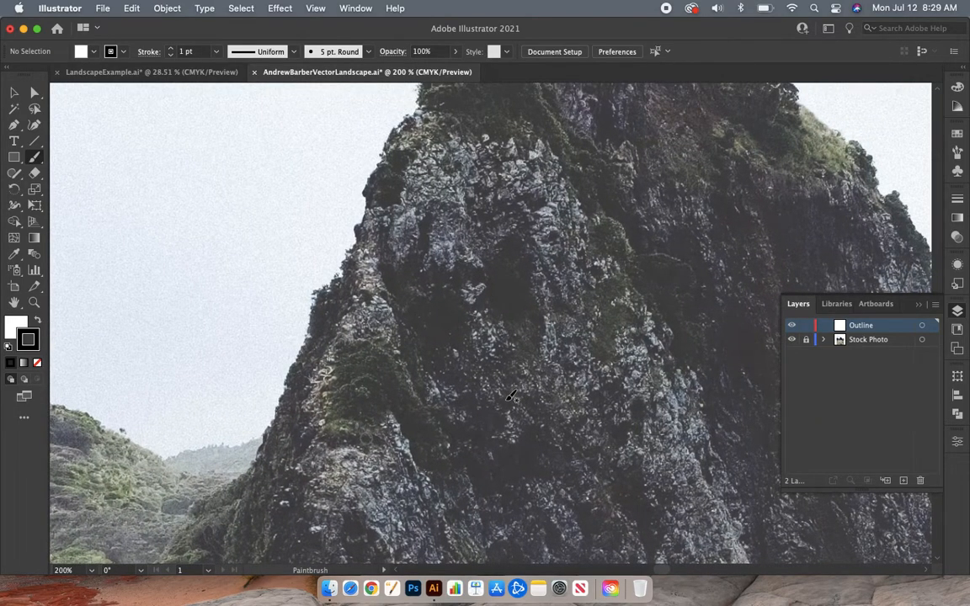
pyautogui.hscroll(2, 511, 396)
pyautogui.scroll(1, 510, 395)
pyautogui.scroll(-1, 511, 396)
pyautogui.hscroll(-1, 511, 395)
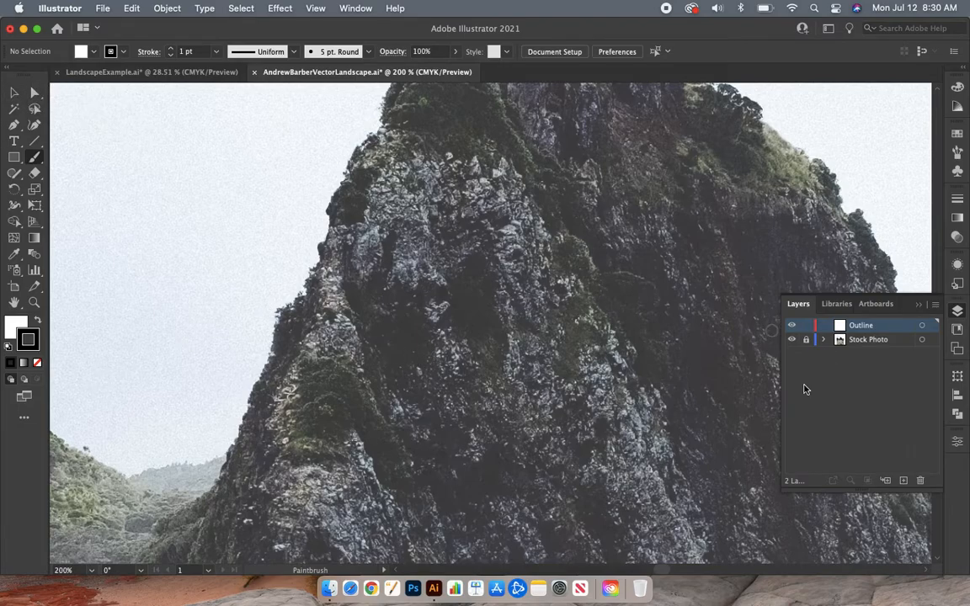
pyautogui.scroll(-5, 323, 429)
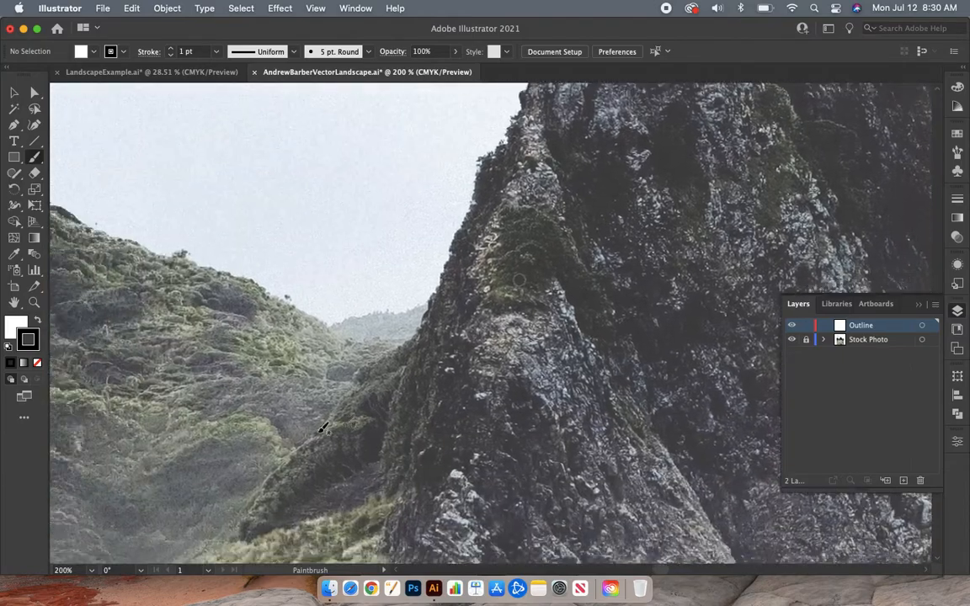
pyautogui.scroll(5, 323, 428)
pyautogui.hscroll(-5, 323, 428)
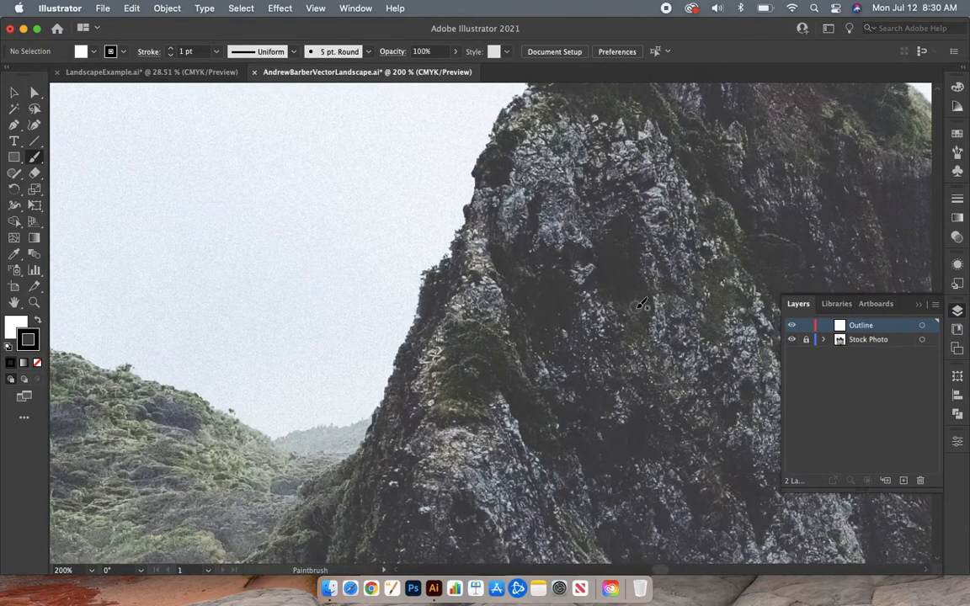
pyautogui.hscroll(2, 641, 305)
pyautogui.scroll(1, 642, 304)
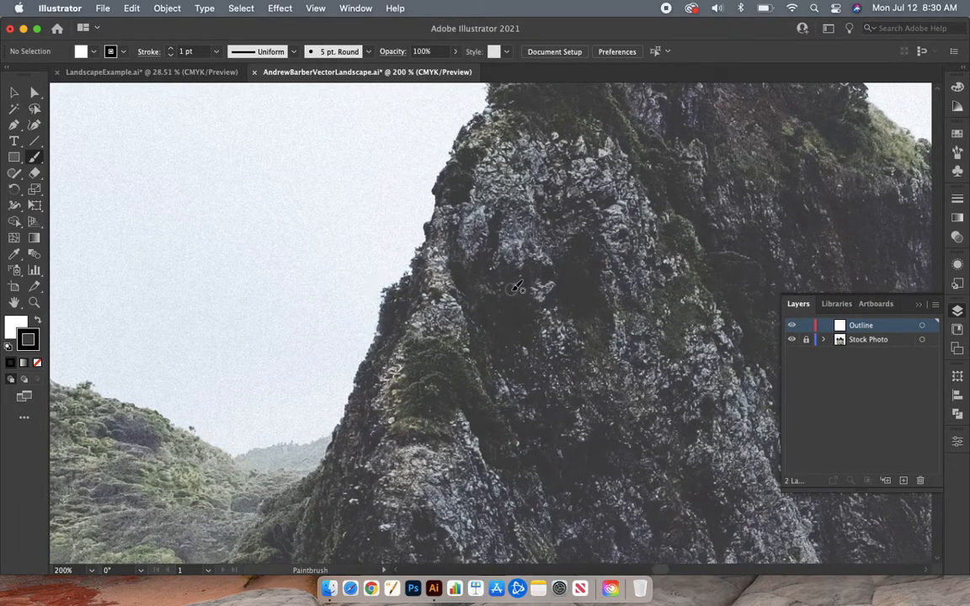
# Step: Paint a closed triangular loop and further test strokes on the rock face with the Paintbrush, undoing each one
pyautogui.moveTo(526, 252)
pyautogui.mouseDown()
pyautogui.moveTo(486, 282)
pyautogui.moveTo(452, 337)
pyautogui.moveTo(542, 363)
pyautogui.moveTo(608, 360)
pyautogui.moveTo(602, 316)
pyautogui.moveTo(529, 251)
pyautogui.mouseUp()
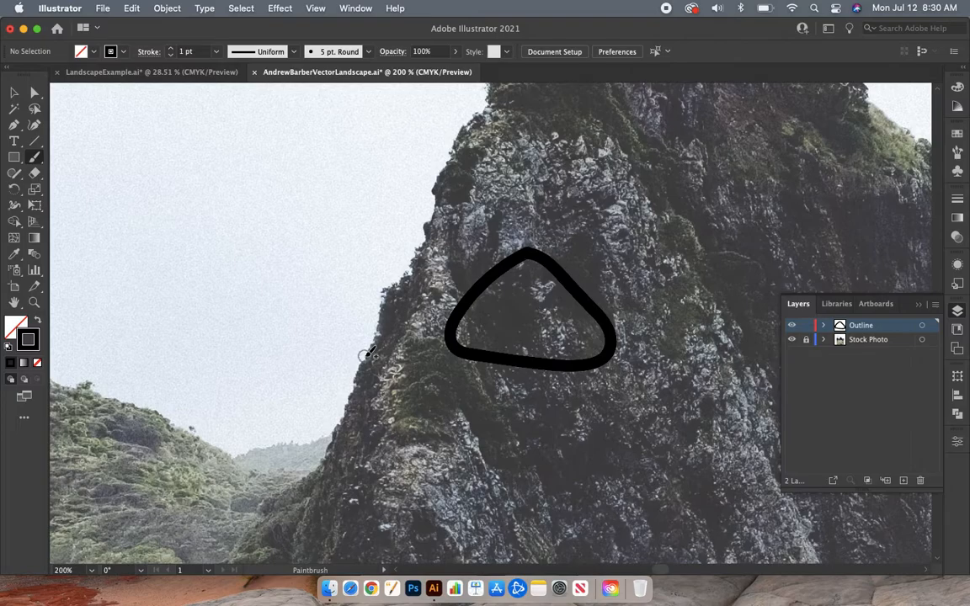
pyautogui.click(128, 9)
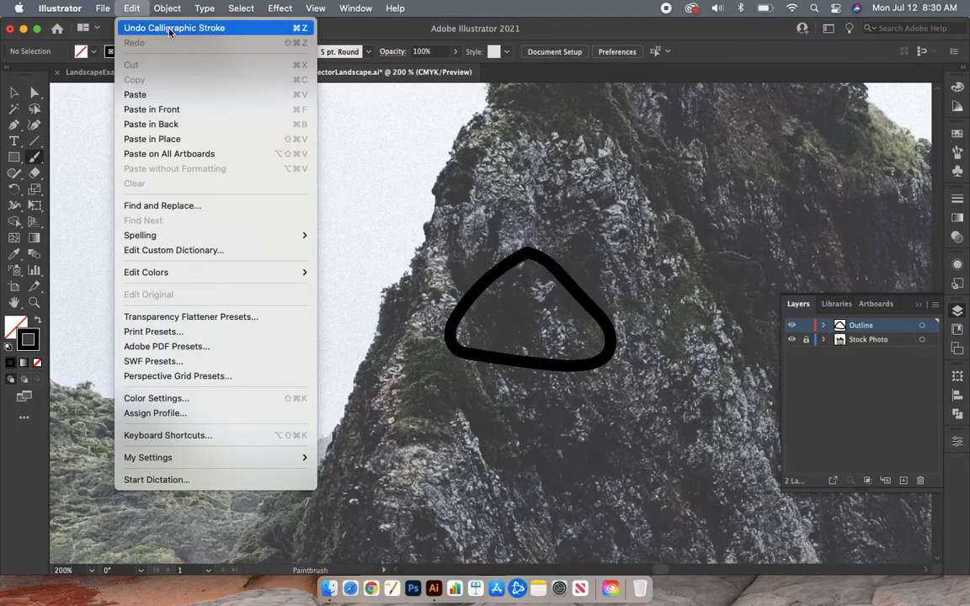
pyautogui.click(152, 28)
pyautogui.moveTo(467, 295)
pyautogui.mouseDown()
pyautogui.moveTo(533, 288)
pyautogui.moveTo(627, 318)
pyautogui.mouseUp()
pyautogui.press('super+z')
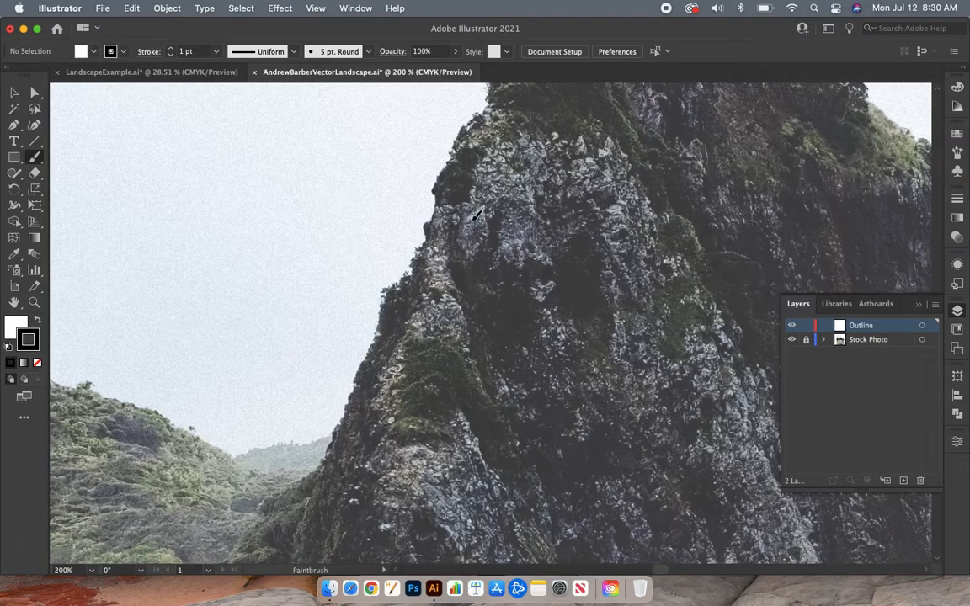
pyautogui.moveTo(509, 190); pyautogui.dragTo(469, 313)
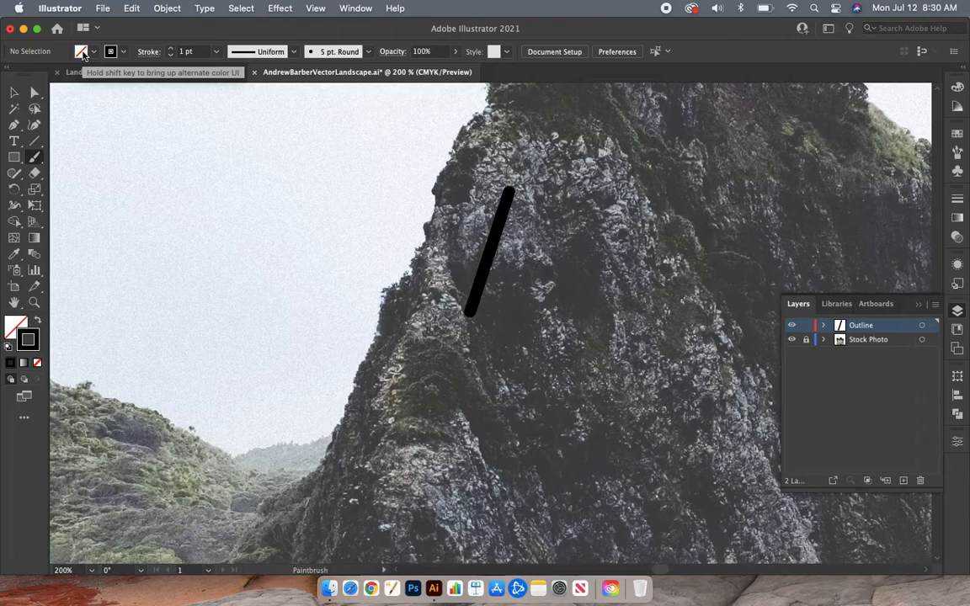
pyautogui.press('super+z')
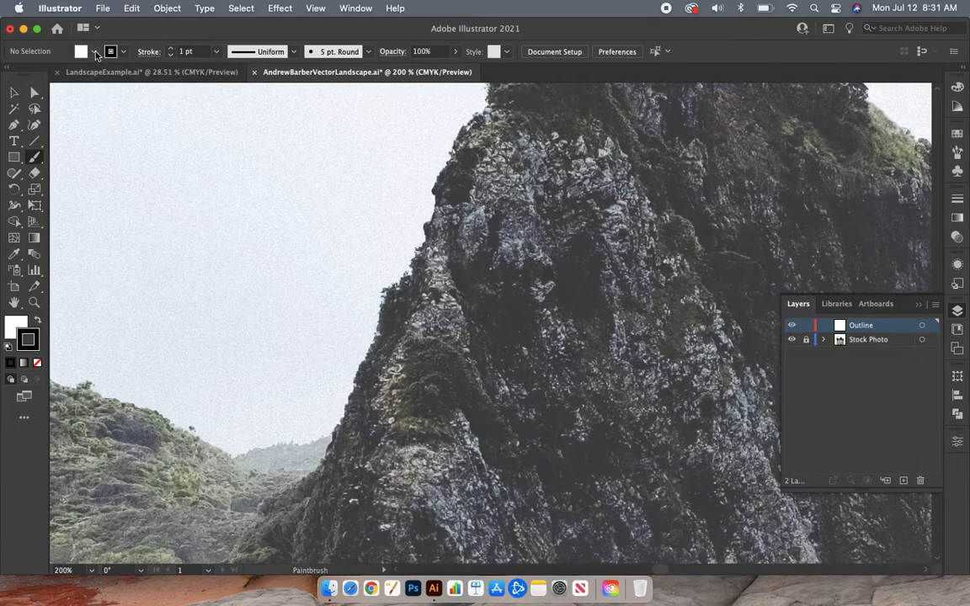
# Step: Set the Paintbrush's fill to None and its stroke weight to 0.5 pt
pyautogui.click(94, 51)
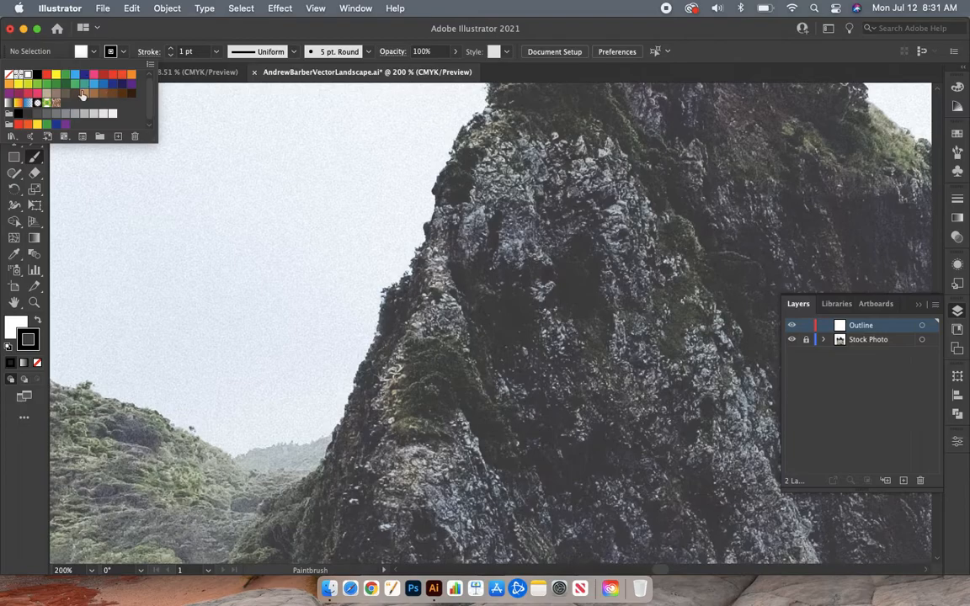
pyautogui.click(8, 76)
pyautogui.click(145, 30)
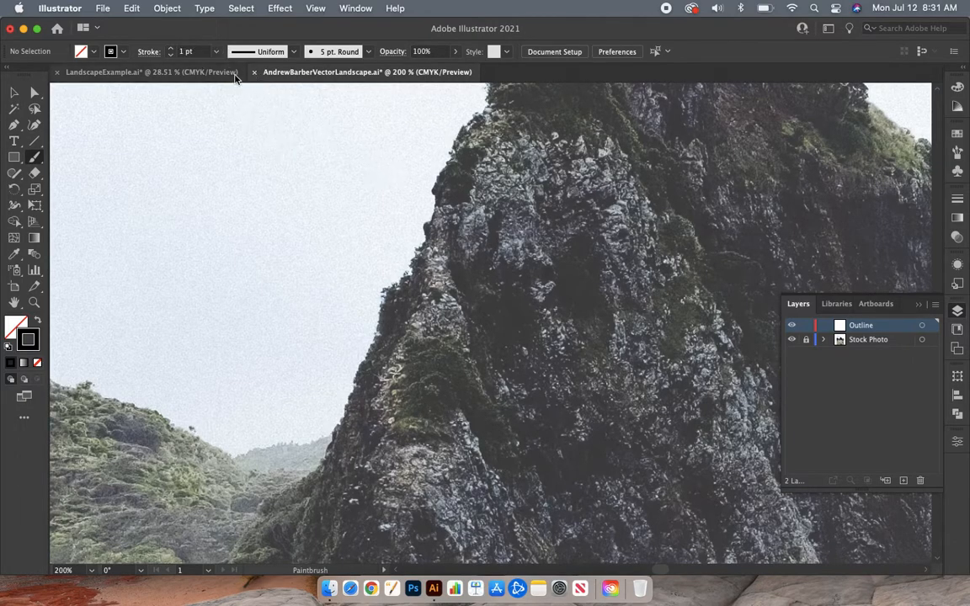
pyautogui.click(216, 52)
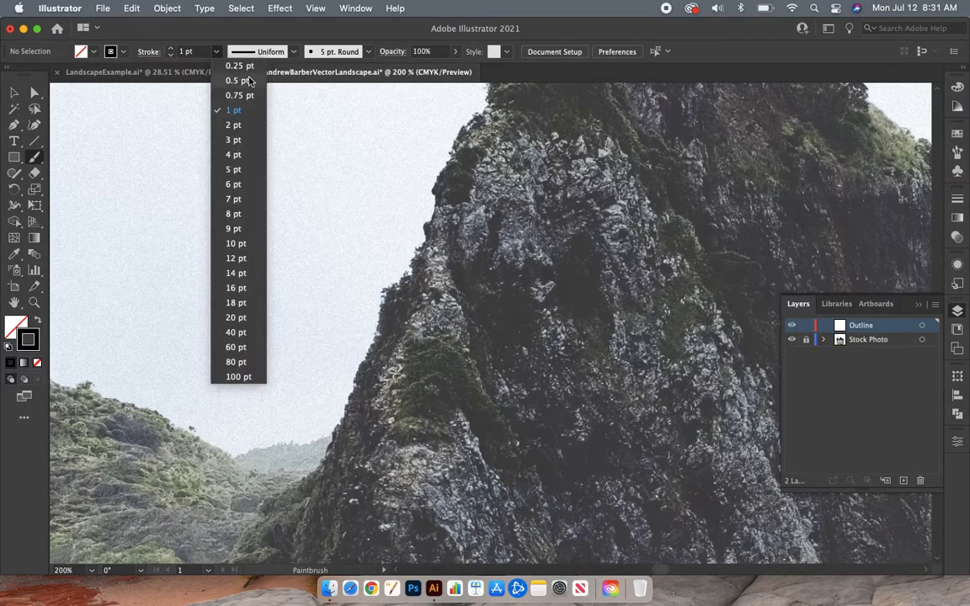
pyautogui.click(239, 81)
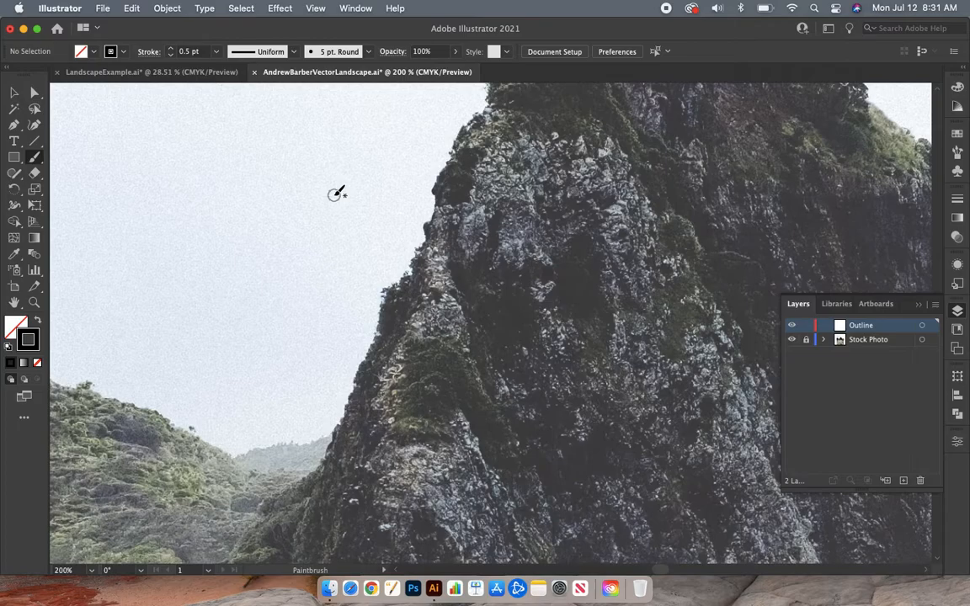
# Step: Trace the long narrow shadow area on the rock's left slope and the small one just above it as closed brush outlines
pyautogui.press(']')
pyautogui.moveTo(438, 189)
pyautogui.mouseDown()
pyautogui.moveTo(429, 229)
pyautogui.moveTo(382, 307)
pyautogui.moveTo(326, 455)
pyautogui.moveTo(355, 472)
pyautogui.moveTo(384, 438)
pyautogui.moveTo(437, 187)
pyautogui.mouseUp()
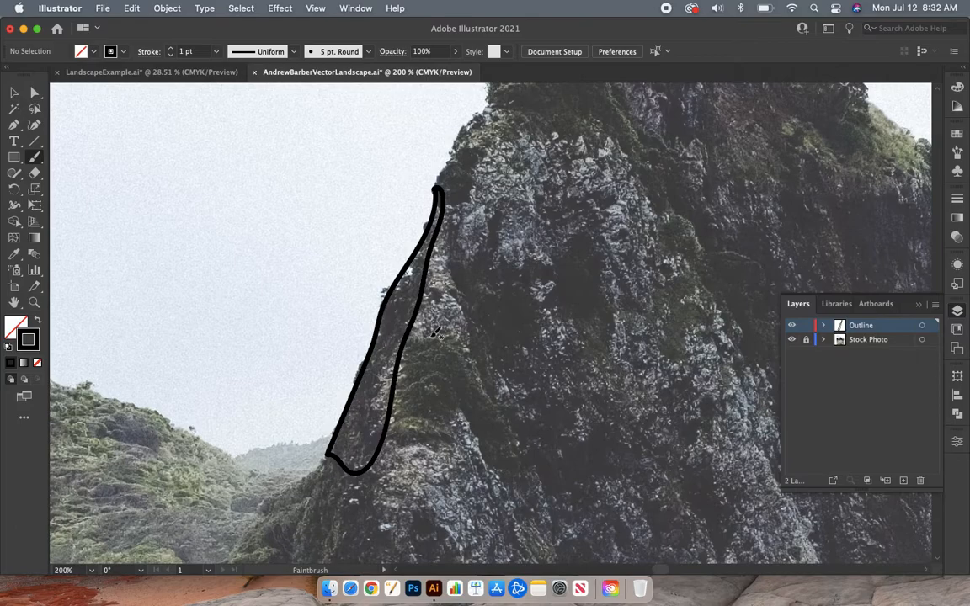
pyautogui.scroll(5, 435, 331)
pyautogui.hscroll(2, 435, 331)
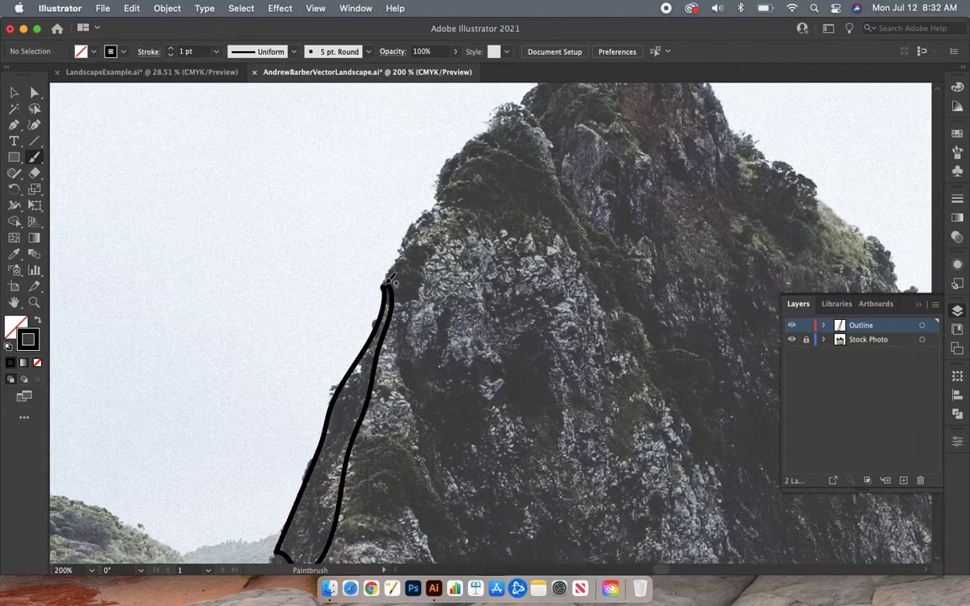
pyautogui.moveTo(388, 283)
pyautogui.mouseDown()
pyautogui.moveTo(410, 237)
pyautogui.moveTo(420, 238)
pyautogui.moveTo(431, 250)
pyautogui.moveTo(392, 299)
pyautogui.mouseUp()
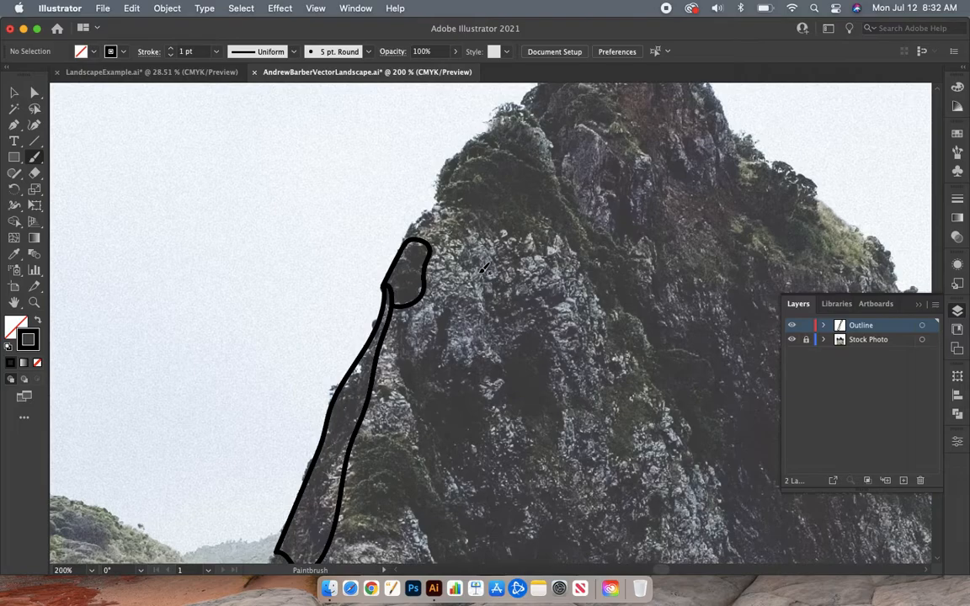
pyautogui.press('super+equal')
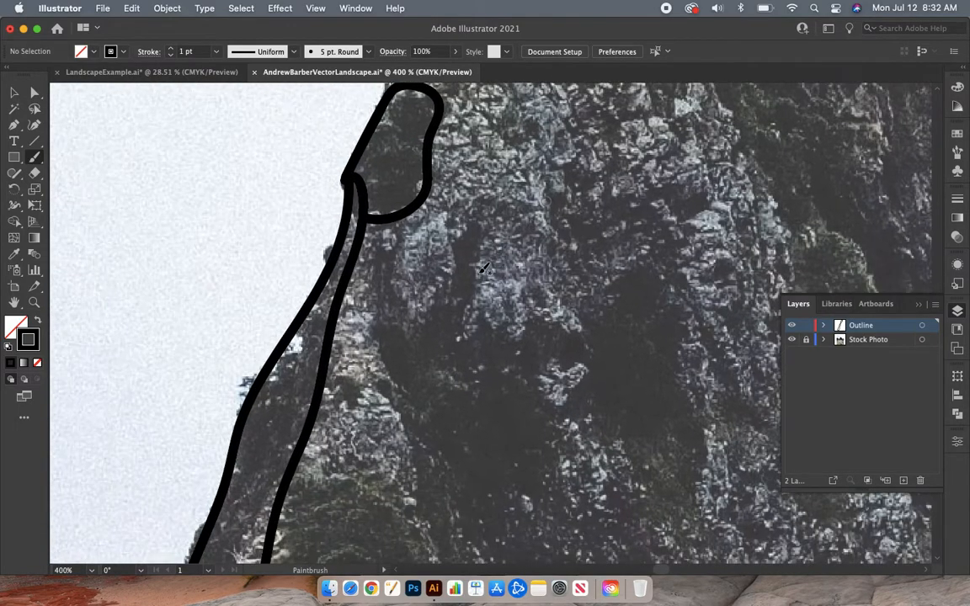
# Step: Trace the light rock face beside the small shadow on the upper left slope as a closed brush outline with a notched lower edge
pyautogui.scroll(4, 404, 246)
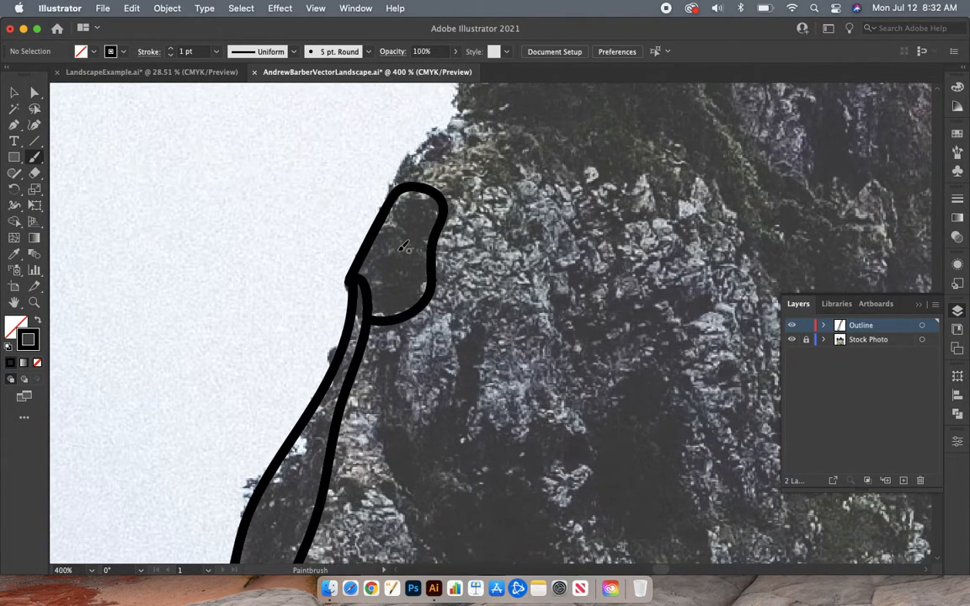
pyautogui.press('super+minus')
pyautogui.press('super+minus')
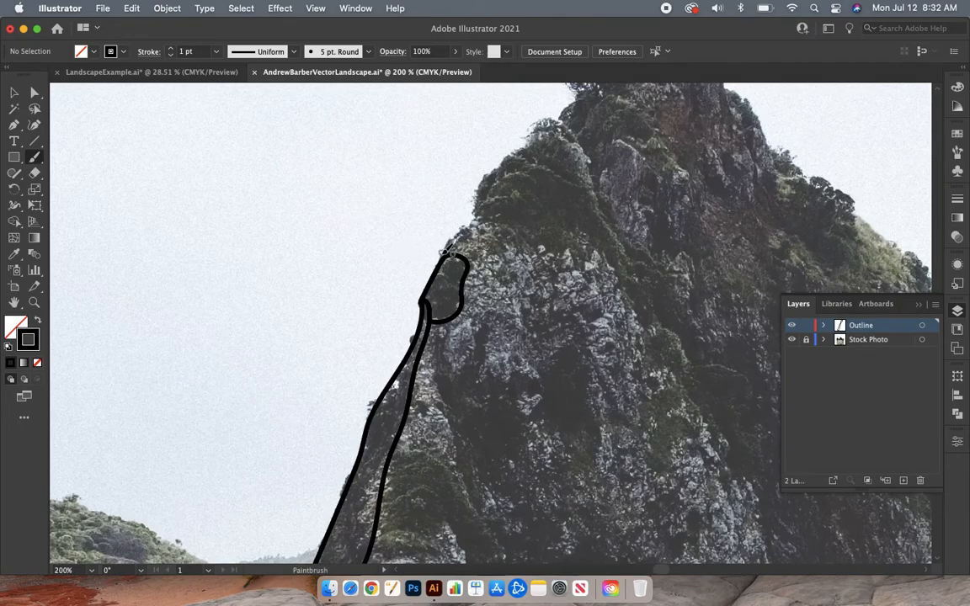
pyautogui.moveTo(453, 252)
pyautogui.mouseDown()
pyautogui.moveTo(465, 226)
pyautogui.moveTo(503, 218)
pyautogui.moveTo(538, 240)
pyautogui.moveTo(553, 257)
pyautogui.moveTo(547, 341)
pyautogui.moveTo(539, 353)
pyautogui.moveTo(488, 330)
pyautogui.moveTo(456, 366)
pyautogui.moveTo(438, 358)
pyautogui.moveTo(436, 335)
pyautogui.moveTo(425, 337)
pyautogui.mouseUp()
# Step: Trace the pointed dark vegetation above the light rock face, tapering down its right side, and join the lower edge to the neighbouring outline
pyautogui.scroll(3, 486, 317)
pyautogui.hscroll(3, 485, 318)
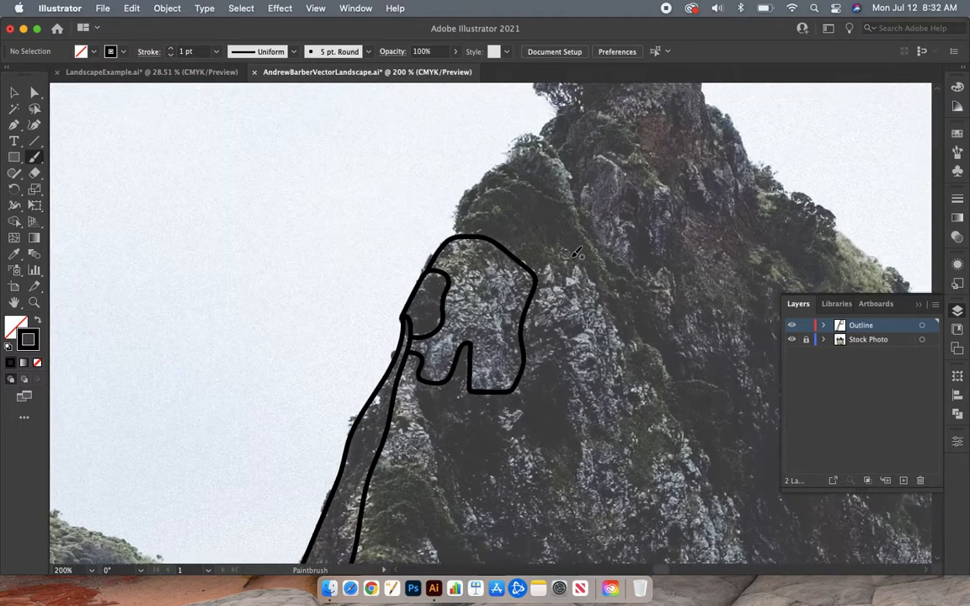
pyautogui.moveTo(420, 278)
pyautogui.mouseDown()
pyautogui.moveTo(421, 232)
pyautogui.moveTo(476, 186)
pyautogui.moveTo(490, 189)
pyautogui.moveTo(558, 294)
pyautogui.moveTo(580, 383)
pyautogui.mouseUp()
pyautogui.moveTo(538, 315); pyautogui.dragTo(490, 305)
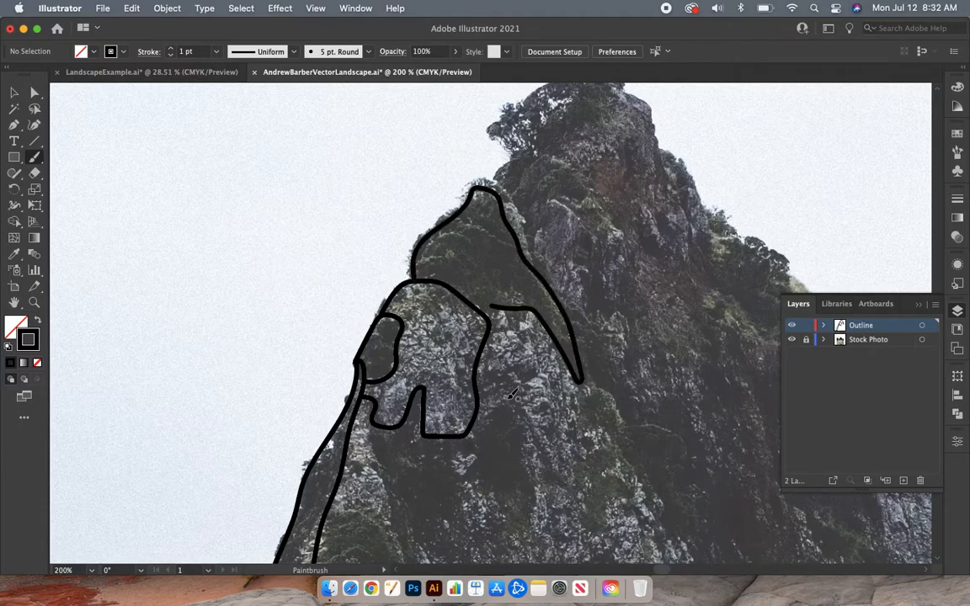
pyautogui.press('super+equal')
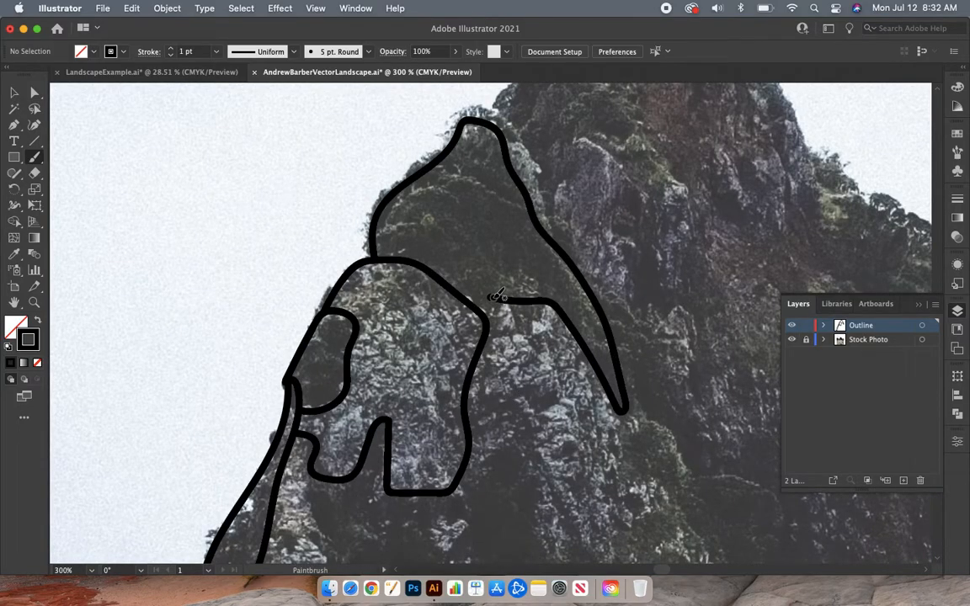
pyautogui.press('super+minus')
pyautogui.press('super+minus')
pyautogui.press('super+minus')
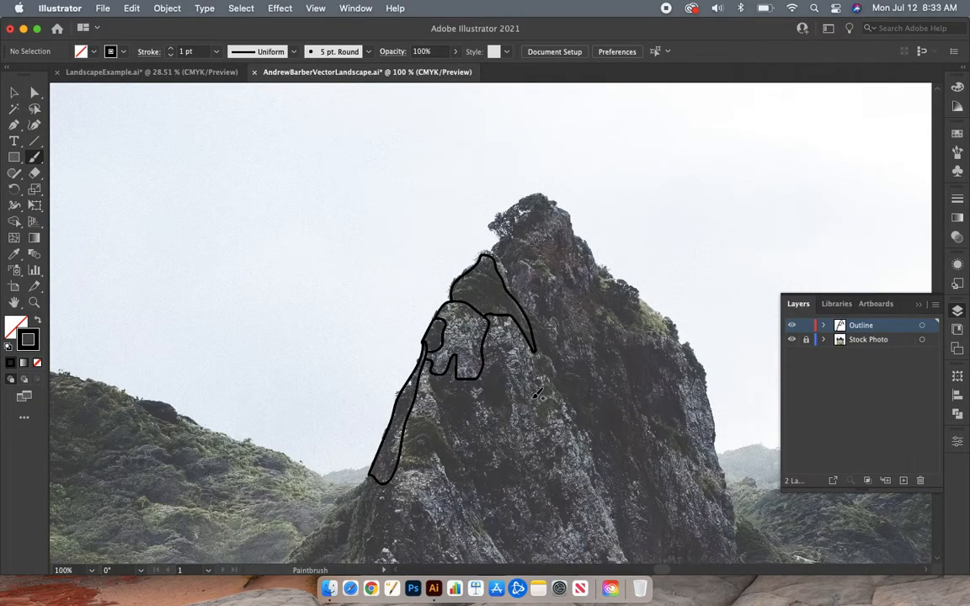
# Step: Trace a narrow slanted sliver inside the upper left part of the pointed vegetation shape as a closed brush outline
pyautogui.press('super+equal')
pyautogui.press('super+equal')
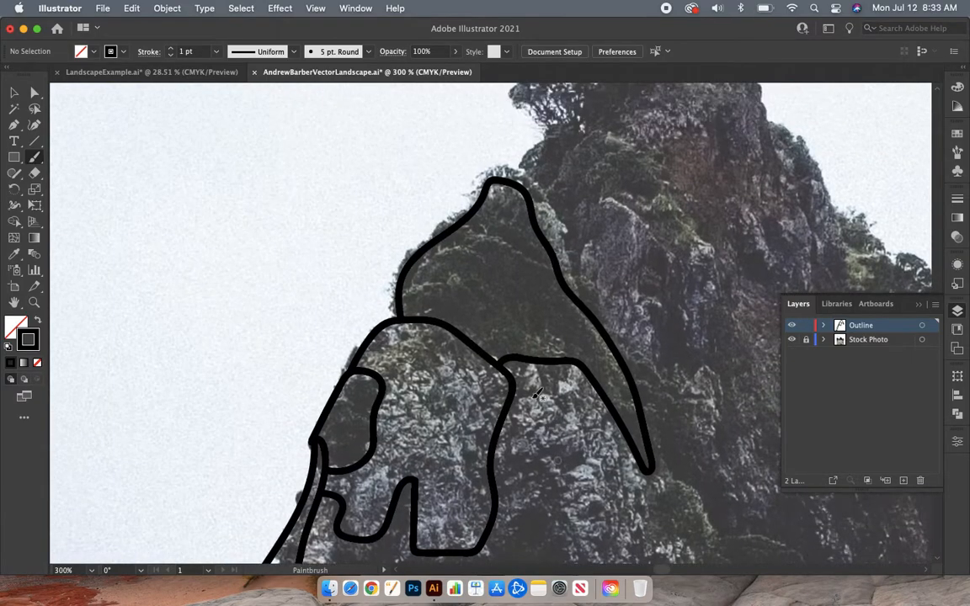
pyautogui.moveTo(494, 217)
pyautogui.mouseDown()
pyautogui.moveTo(428, 270)
pyautogui.moveTo(412, 301)
pyautogui.moveTo(463, 280)
pyautogui.moveTo(491, 217)
pyautogui.mouseUp()
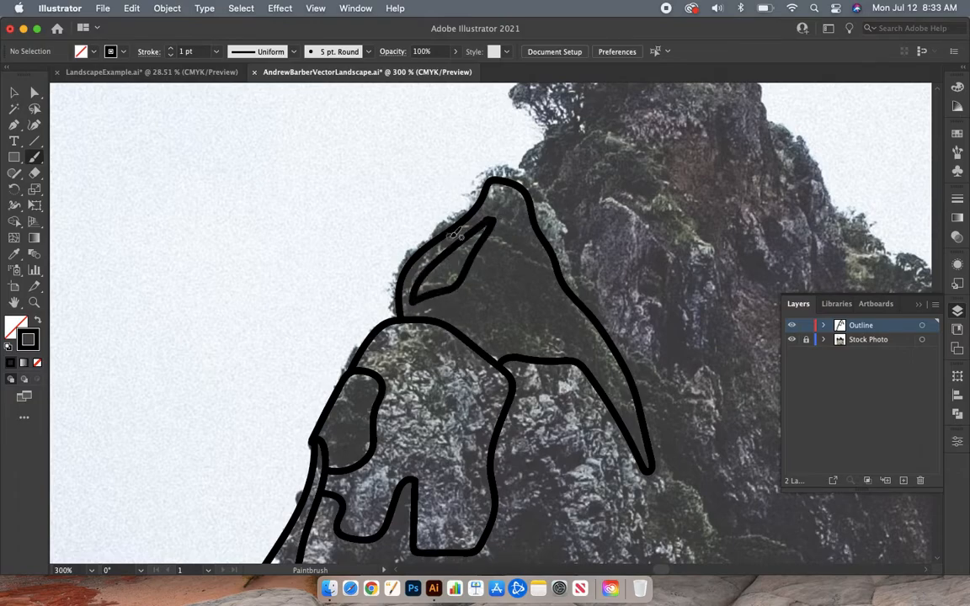
# Step: Trace the adjoining rock face below the vegetation's tapered tip, plus the dark diamond-like shadow inside it, as brush outlines
pyautogui.scroll(-3, 465, 309)
pyautogui.scroll(-2, 466, 309)
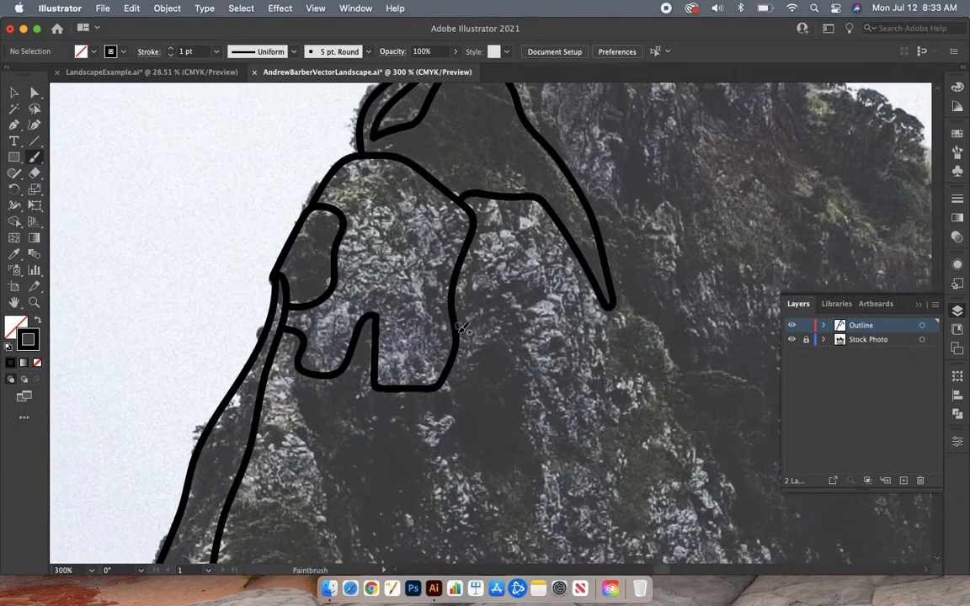
pyautogui.moveTo(439, 384)
pyautogui.mouseDown()
pyautogui.moveTo(420, 428)
pyautogui.moveTo(463, 519)
pyautogui.moveTo(591, 439)
pyautogui.moveTo(611, 401)
pyautogui.moveTo(611, 310)
pyautogui.mouseUp()
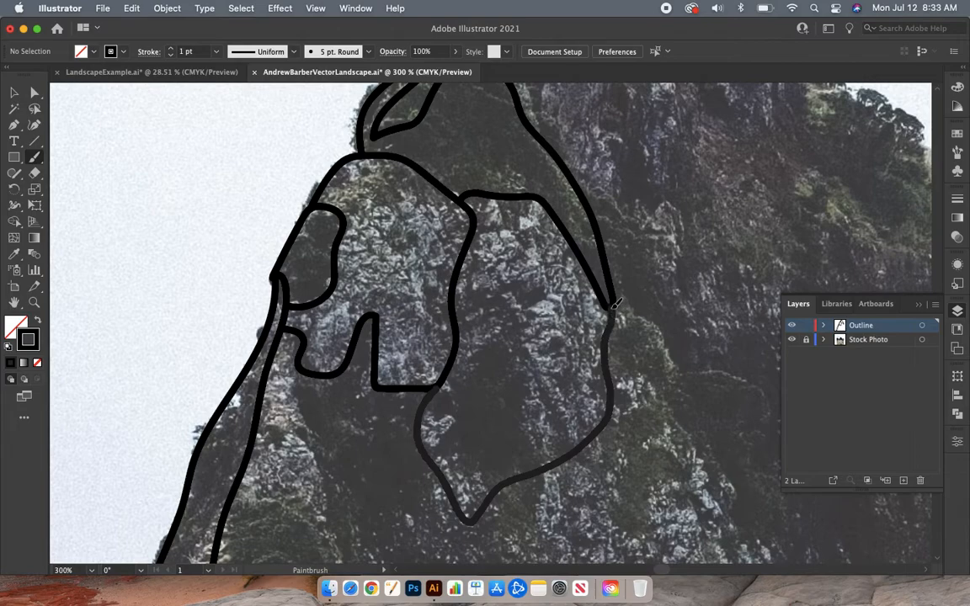
pyautogui.moveTo(506, 339)
pyautogui.mouseDown()
pyautogui.moveTo(455, 416)
pyautogui.moveTo(468, 467)
pyautogui.moveTo(531, 442)
pyautogui.moveTo(522, 378)
pyautogui.moveTo(503, 341)
pyautogui.mouseUp()
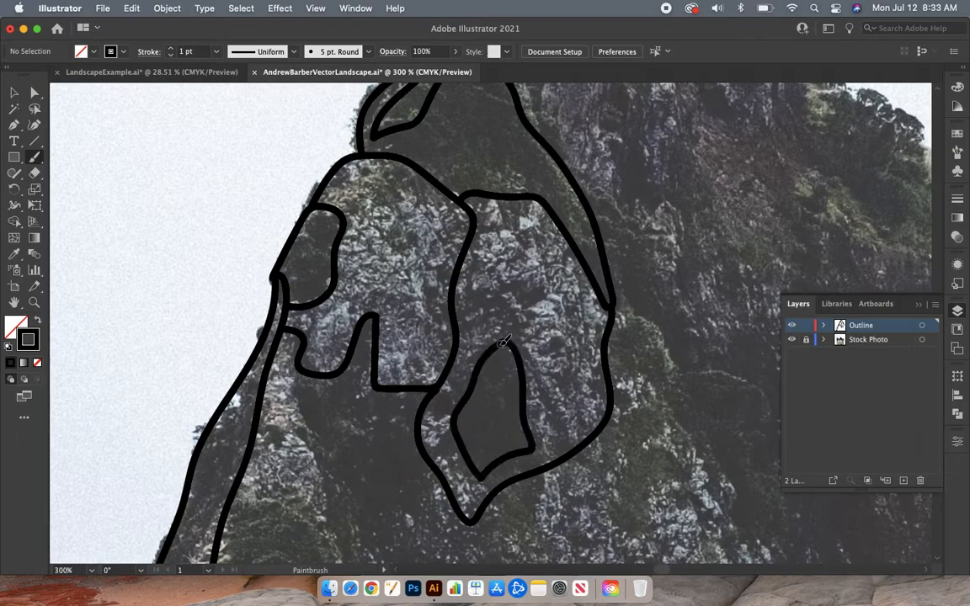
pyautogui.press('super+minus')
pyautogui.press('super+minus')
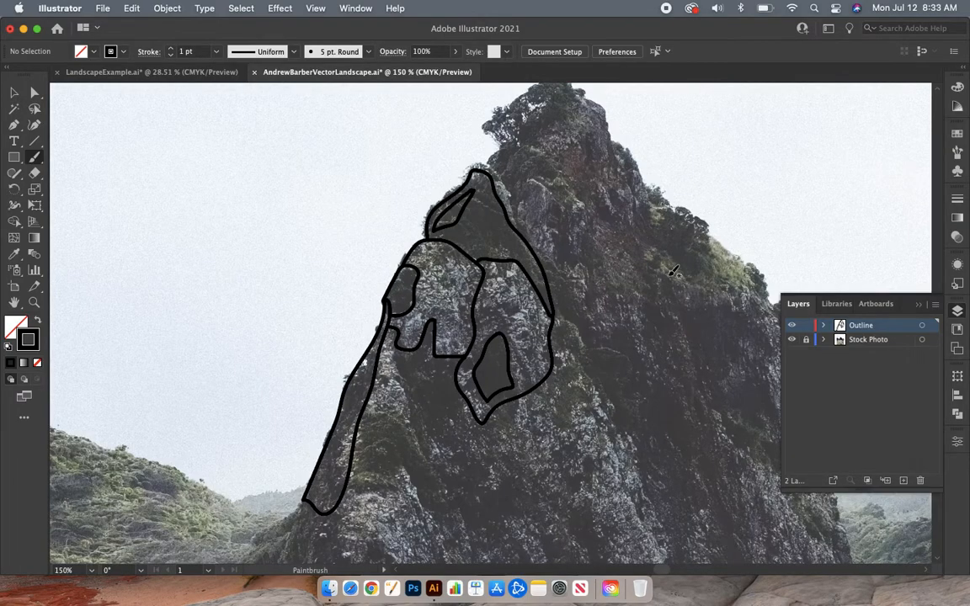
# Step: Trace a wide, light patch of sand in the beach foreground, below and right of the standing figure, as a closed outline
pyautogui.scroll(-3, 673, 271)
pyautogui.press('super+minus')
pyautogui.press('super+minus')
pyautogui.scroll(-10, 519, 372)
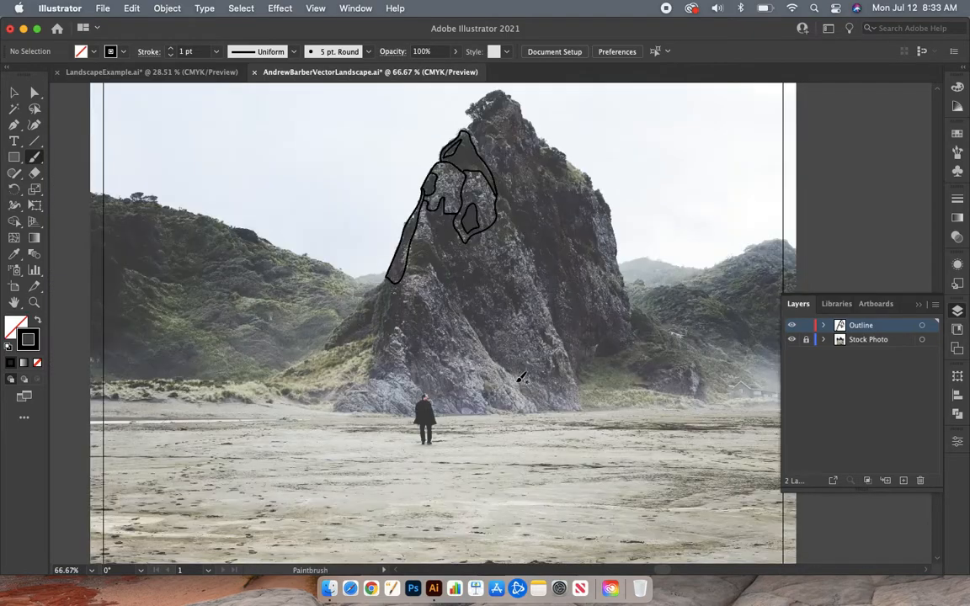
pyautogui.scroll(-3, 521, 378)
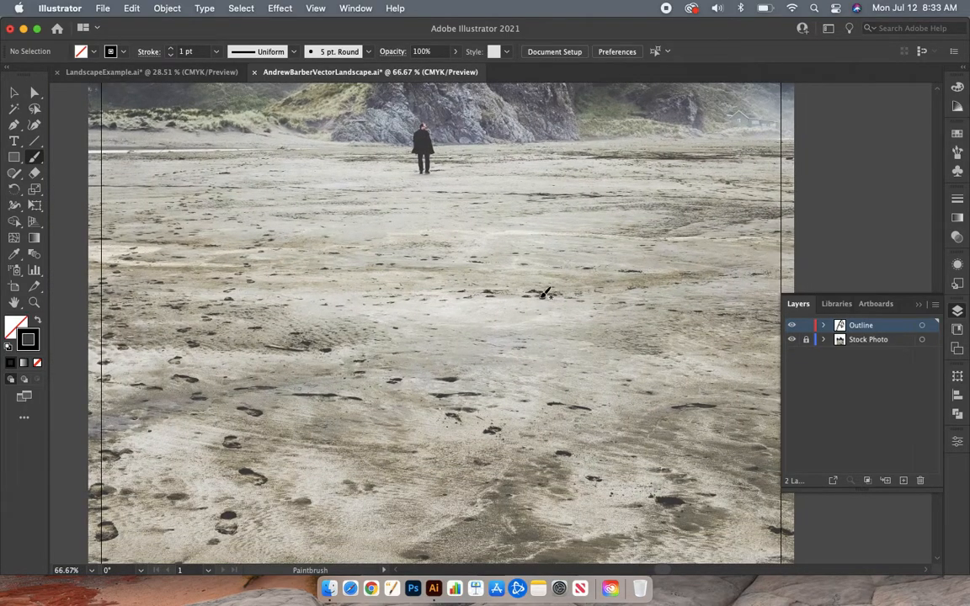
pyautogui.moveTo(545, 293)
pyautogui.mouseDown()
pyautogui.moveTo(400, 314)
pyautogui.moveTo(482, 342)
pyautogui.moveTo(608, 330)
pyautogui.moveTo(616, 311)
pyautogui.moveTo(556, 292)
pyautogui.mouseUp()
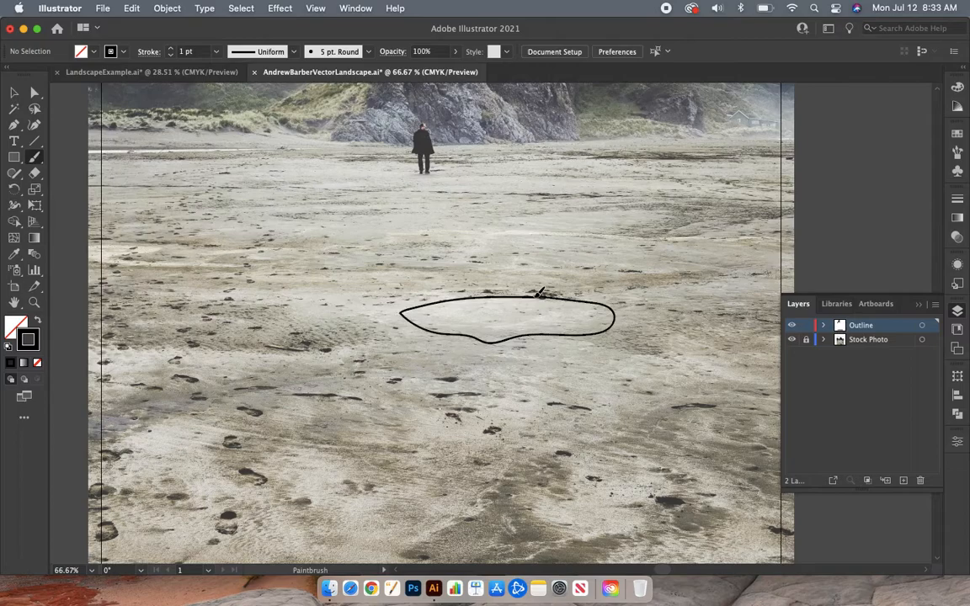
# Step: Toggle the Stock Photo layer's visibility off and on twice to check the sand patch outline by itself
pyautogui.press('super+equal')
pyautogui.press('super+equal')
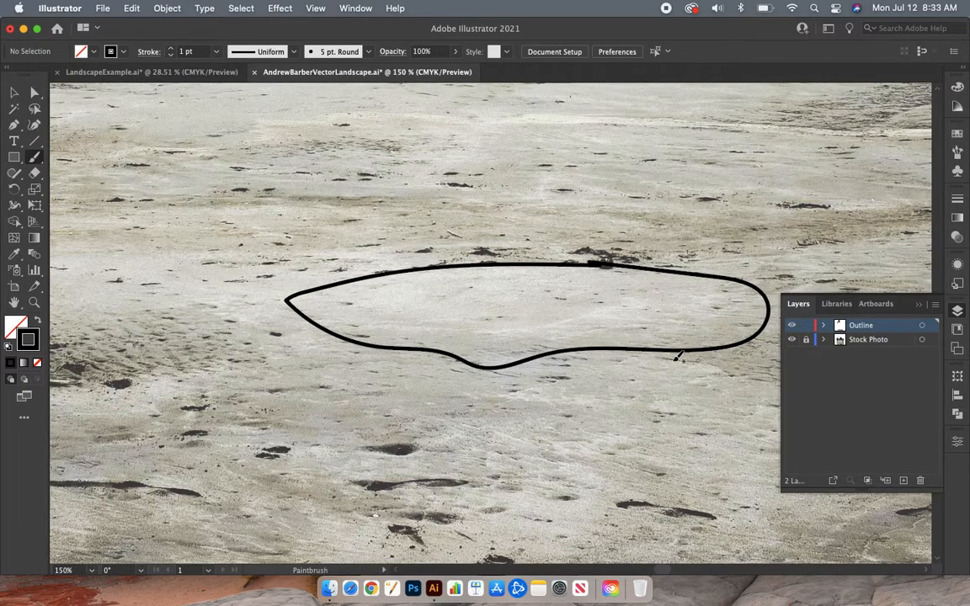
pyautogui.hscroll(3, 632, 320)
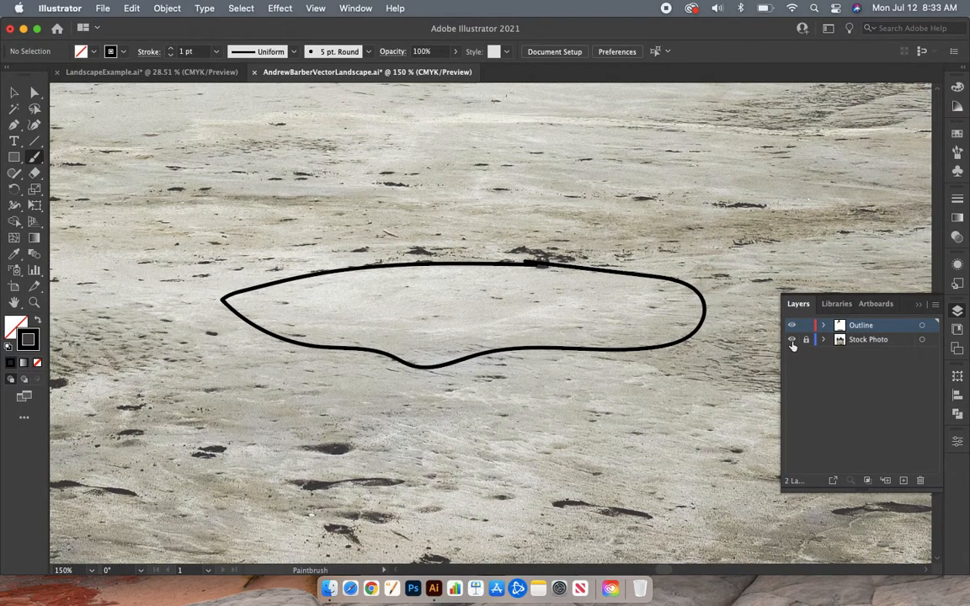
pyautogui.click(791, 341)
pyautogui.click(792, 340)
pyautogui.click(791, 341)
pyautogui.click(791, 340)
# Step: Trace a second sand patch below the first one, starting and ending on the first patch's lower edge
pyautogui.moveTo(423, 366)
pyautogui.mouseDown()
pyautogui.moveTo(444, 403)
pyautogui.moveTo(609, 455)
pyautogui.moveTo(712, 467)
pyautogui.moveTo(743, 451)
pyautogui.moveTo(755, 416)
pyautogui.moveTo(748, 391)
pyautogui.moveTo(644, 347)
pyautogui.mouseUp()
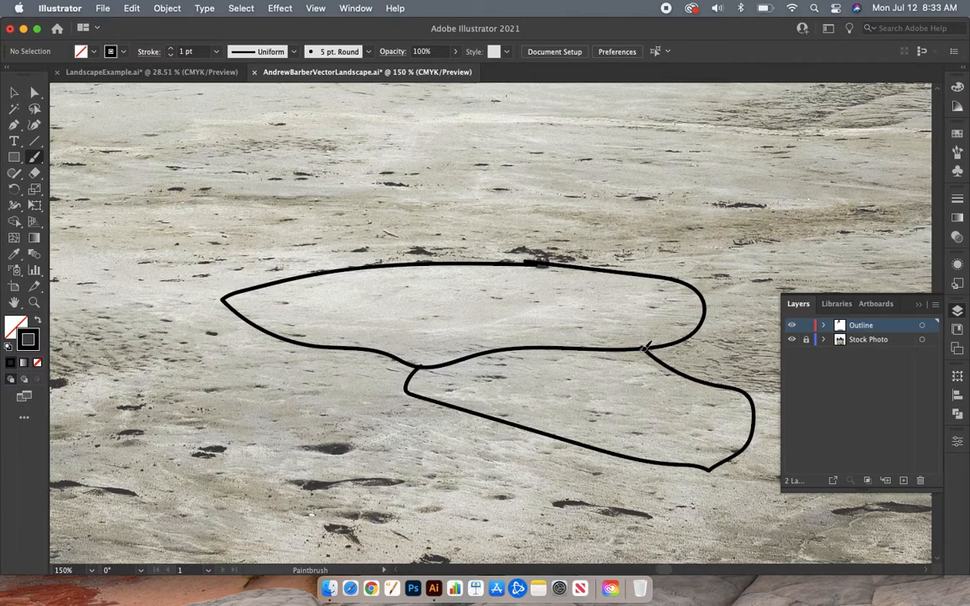
pyautogui.press('super+minus')
pyautogui.press('super+minus')
pyautogui.press('super+minus')
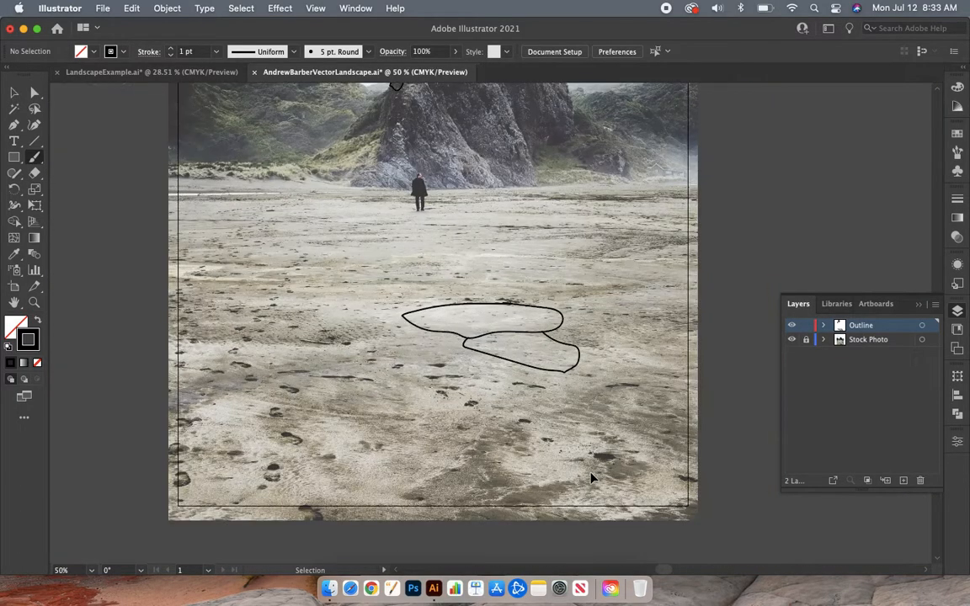
# Step: Trace the jagged vegetated area right of the rock face outlines and the narrow tongue-shaped area below the diamond-like shadow
pyautogui.scroll(3, 593, 473)
pyautogui.scroll(4, 595, 469)
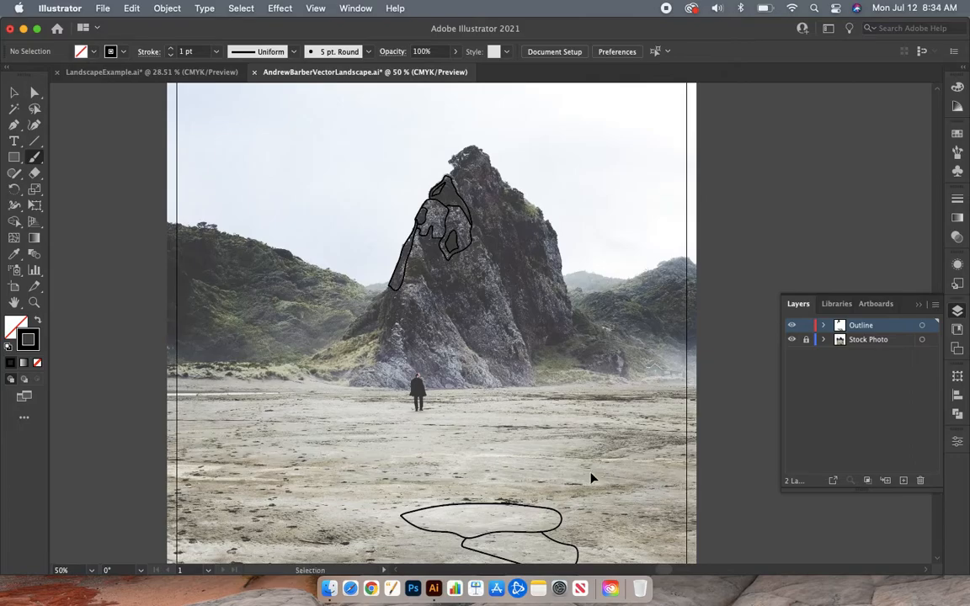
pyautogui.press('super+equal')
pyautogui.press('super+equal')
pyautogui.press('super+equal')
pyautogui.press('super+equal')
pyautogui.scroll(8, 595, 469)
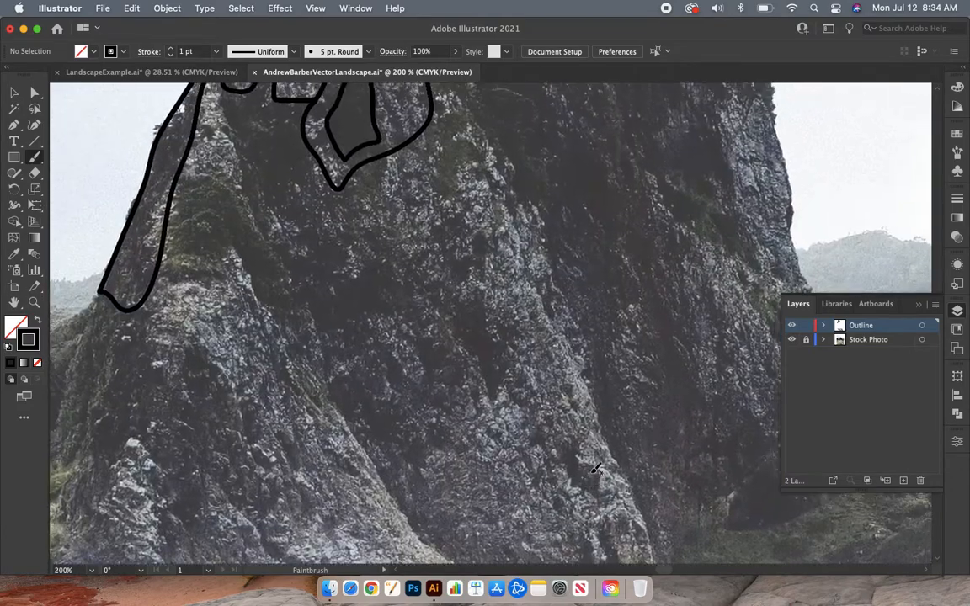
pyautogui.scroll(2, 595, 469)
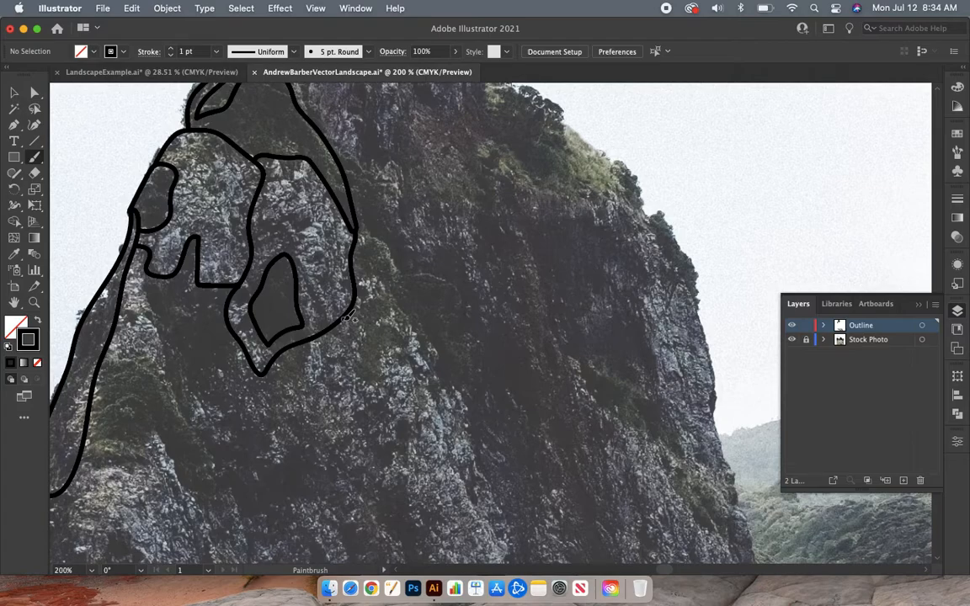
pyautogui.moveTo(348, 316)
pyautogui.mouseDown()
pyautogui.moveTo(367, 390)
pyautogui.moveTo(421, 324)
pyautogui.moveTo(401, 305)
pyautogui.moveTo(402, 268)
pyautogui.moveTo(361, 228)
pyautogui.mouseUp()
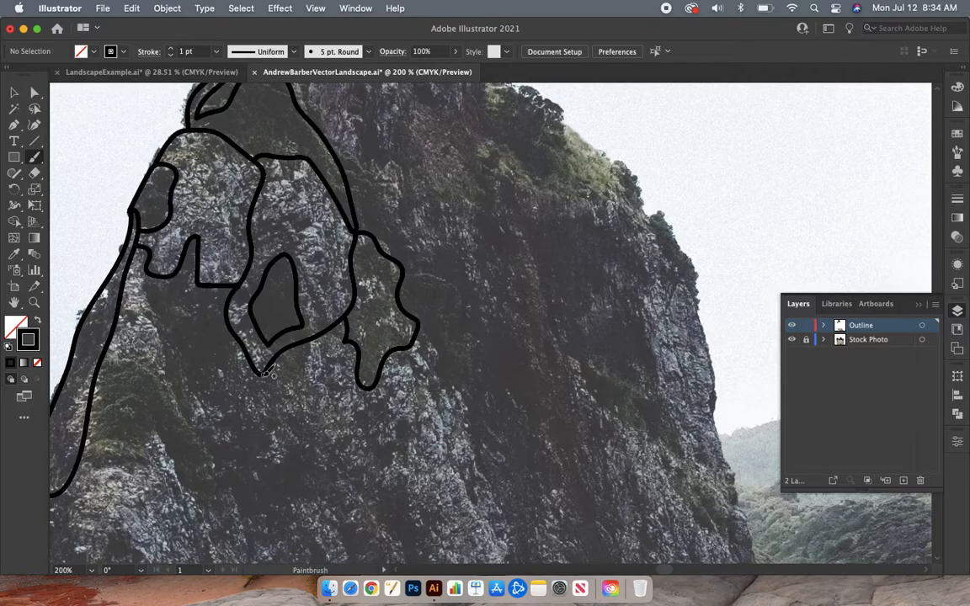
pyautogui.moveTo(263, 373)
pyautogui.mouseDown()
pyautogui.moveTo(270, 428)
pyautogui.moveTo(287, 448)
pyautogui.moveTo(304, 436)
pyautogui.moveTo(317, 340)
pyautogui.mouseUp()
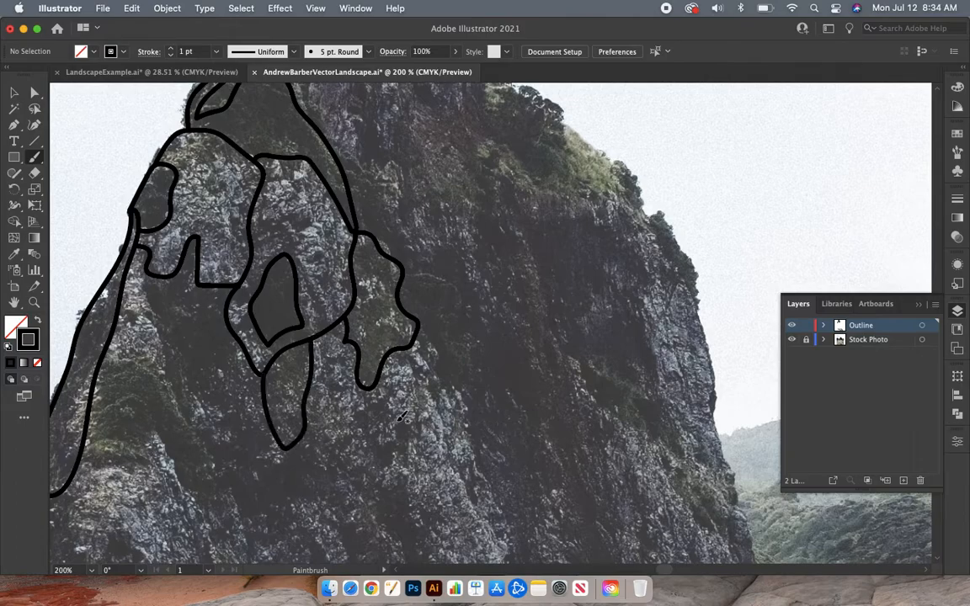
# Step: Try tracing the dark area in the middle of the rock with separate strokes and as one closed loop, undoing the attempts
pyautogui.press('super+minus')
pyautogui.press('super+minus')
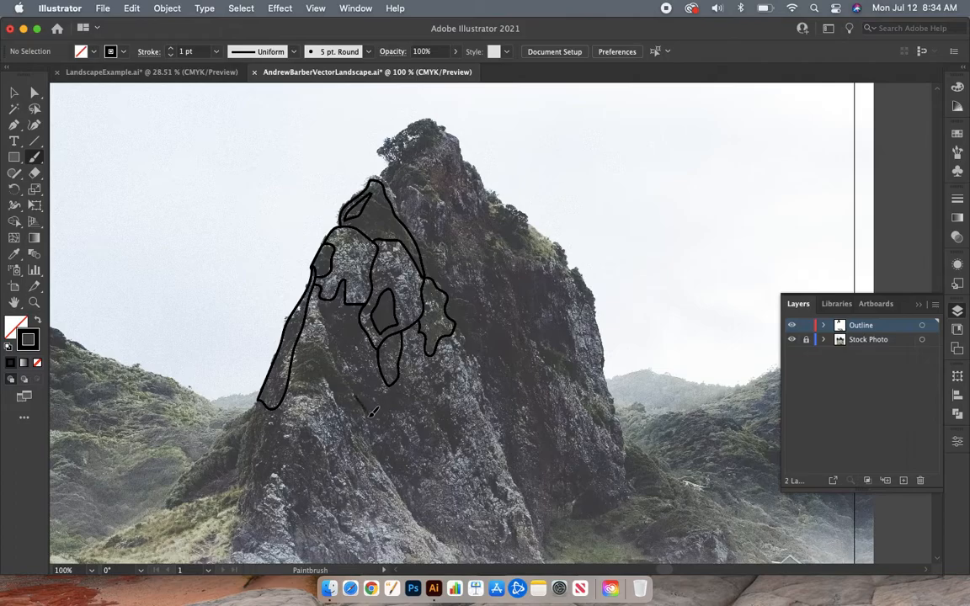
pyautogui.moveTo(355, 396); pyautogui.dragTo(392, 465)
pyautogui.moveTo(392, 466)
pyautogui.mouseDown()
pyautogui.moveTo(455, 448)
pyautogui.moveTo(450, 413)
pyautogui.moveTo(416, 393)
pyautogui.moveTo(358, 394)
pyautogui.mouseUp()
pyautogui.press('super+z')
pyautogui.moveTo(350, 378)
pyautogui.mouseDown()
pyautogui.moveTo(379, 456)
pyautogui.moveTo(398, 474)
pyautogui.moveTo(433, 440)
pyautogui.moveTo(397, 395)
pyautogui.moveTo(352, 381)
pyautogui.mouseUp()
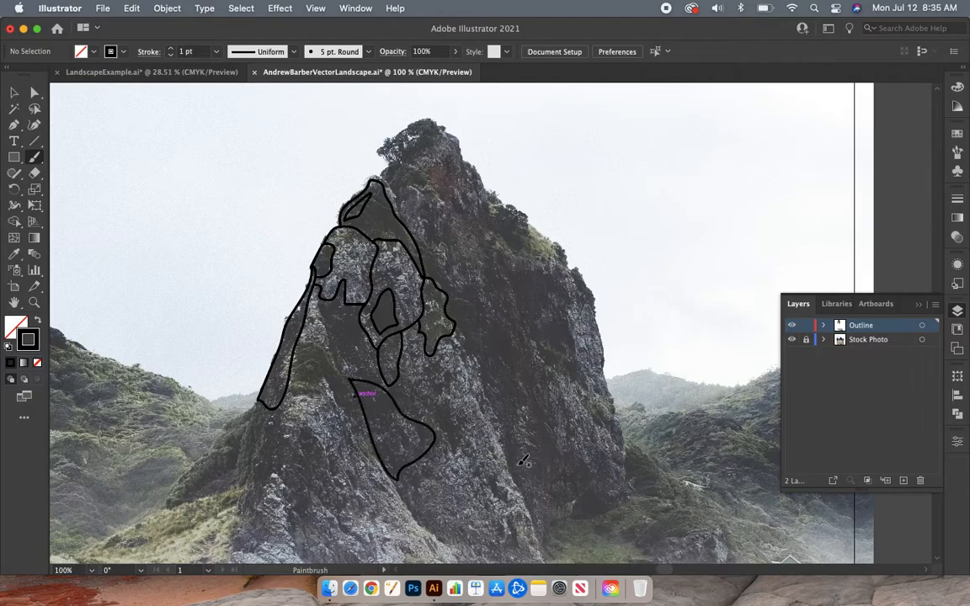
pyautogui.press('super+z')
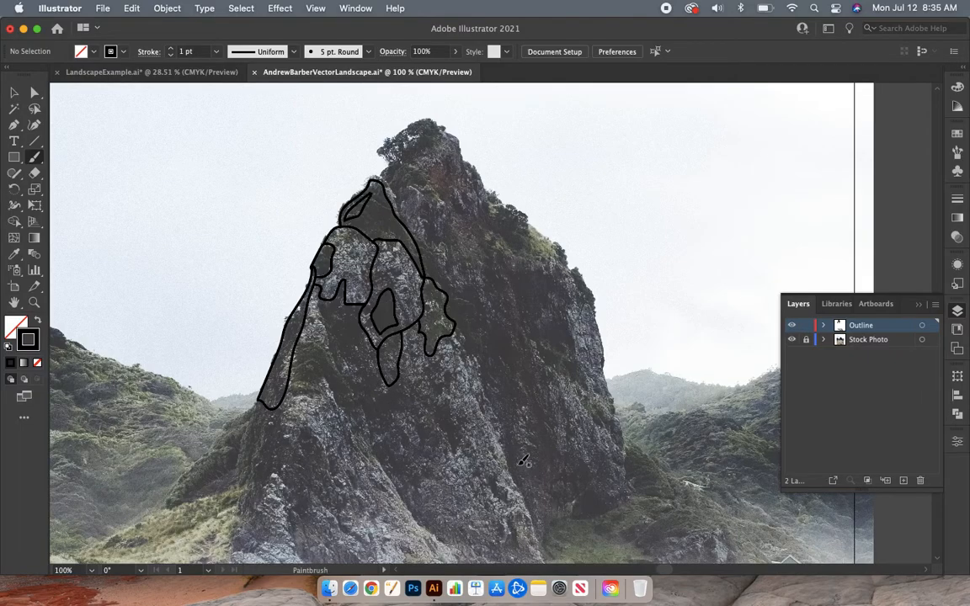
# Step: Review the rock and sand outlines traced so far against the whole photo
pyautogui.press('super+minus')
pyautogui.press('super+minus')
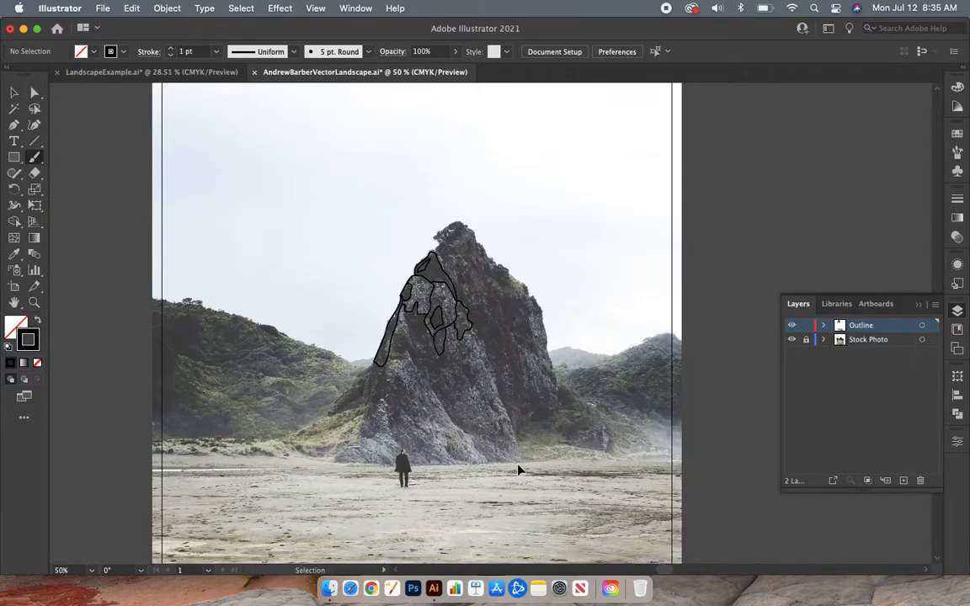
pyautogui.press('super+minus')
pyautogui.scroll(-5, 523, 461)
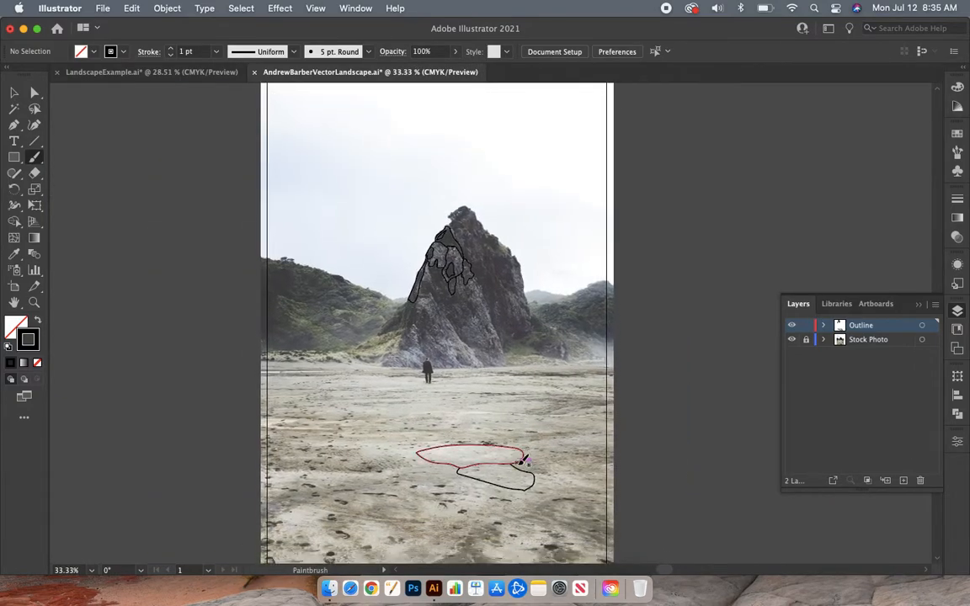
pyautogui.hscroll(2, 523, 460)
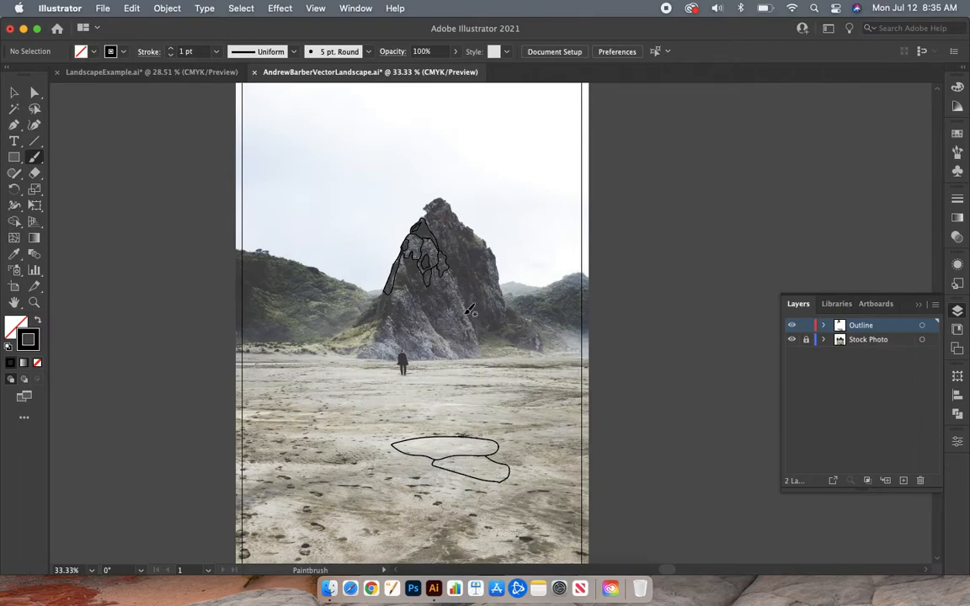
# Step: Switch to the LandscapeExample document and examine its finished rock and hill outlines up close
pyautogui.click(167, 73)
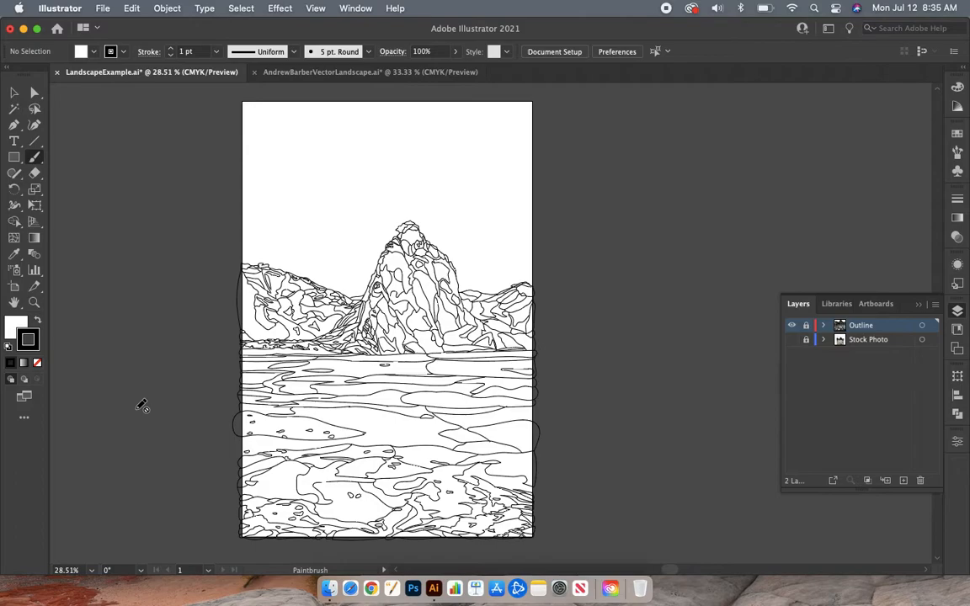
pyautogui.press('super+equal')
pyautogui.press('super+equal')
pyautogui.press('super+equal')
pyautogui.press('super+equal')
pyautogui.press('super+equal')
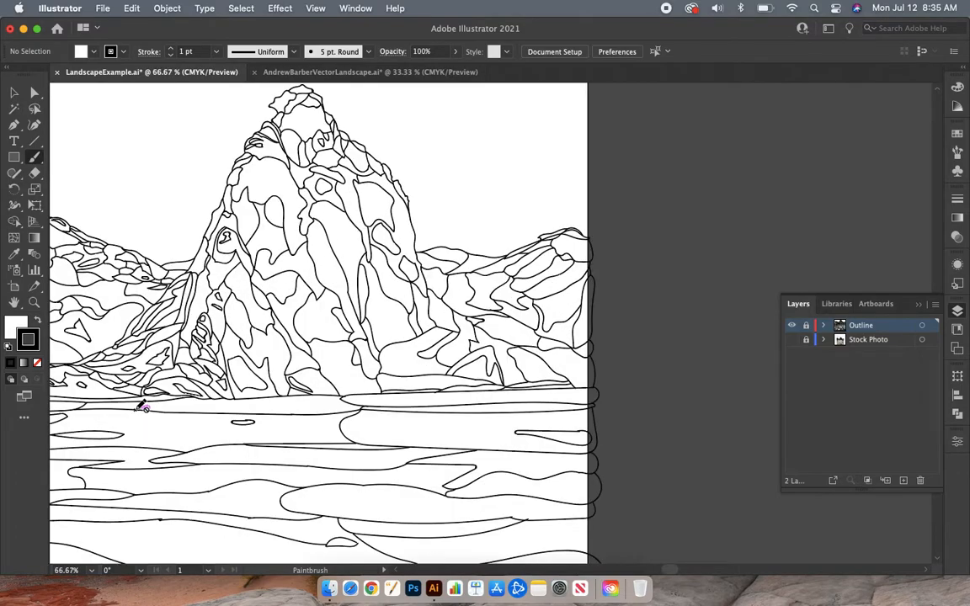
# Step: Examine how the example's finished hill and beach outlines extend beyond the artboard along its right, left and bottom edges
pyautogui.hscroll(3, 411, 362)
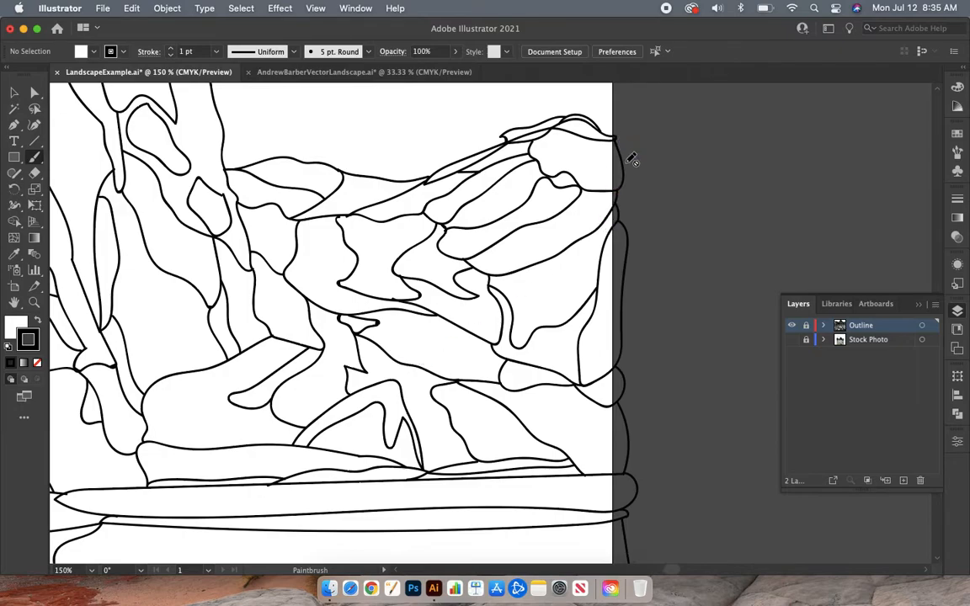
pyautogui.hscroll(1, 619, 193)
pyautogui.hscroll(2, 619, 194)
pyautogui.scroll(-10, 653, 405)
pyautogui.scroll(-3, 655, 407)
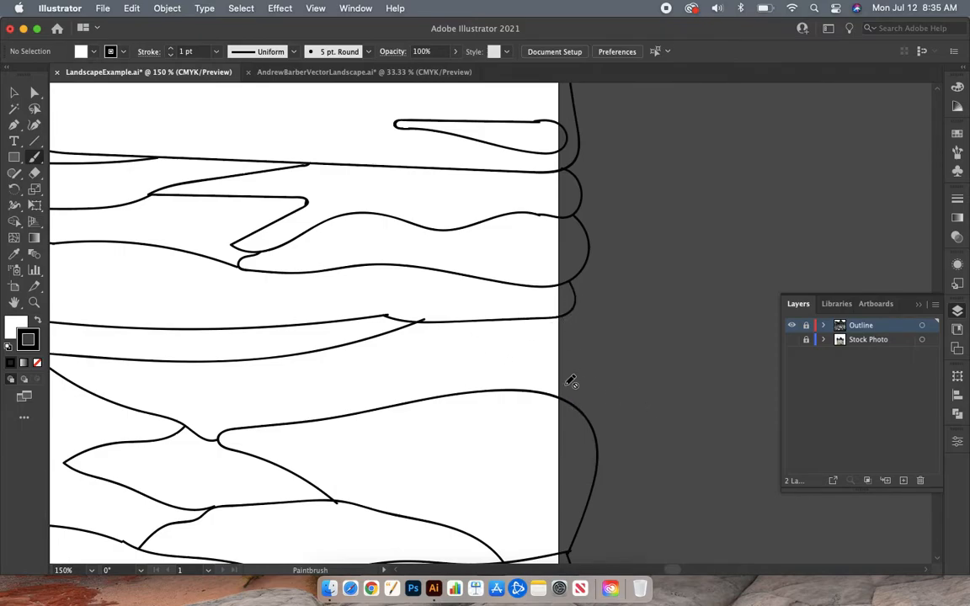
pyautogui.hscroll(-10, 567, 383)
pyautogui.scroll(-2, 568, 385)
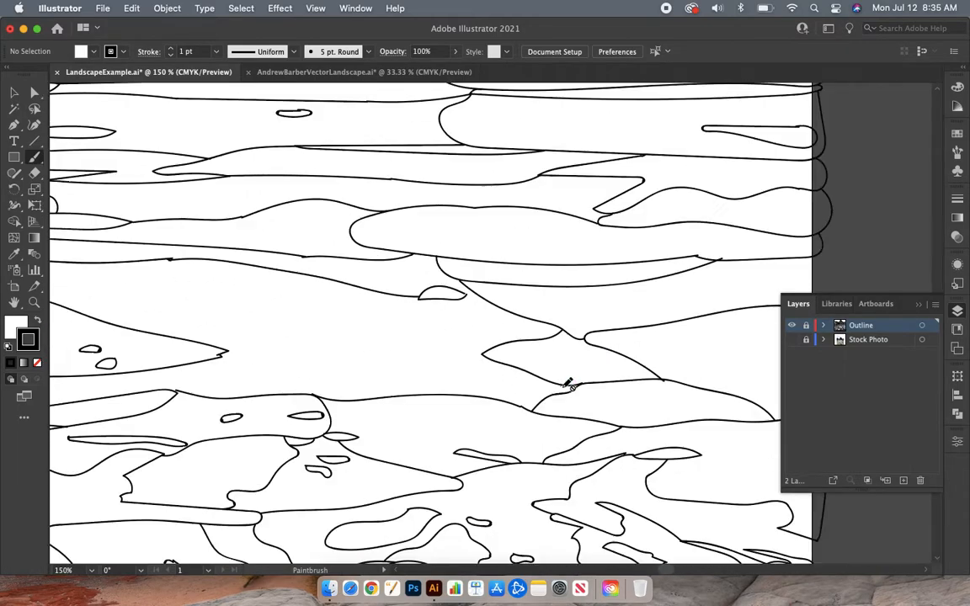
pyautogui.hscroll(-6, 397, 390)
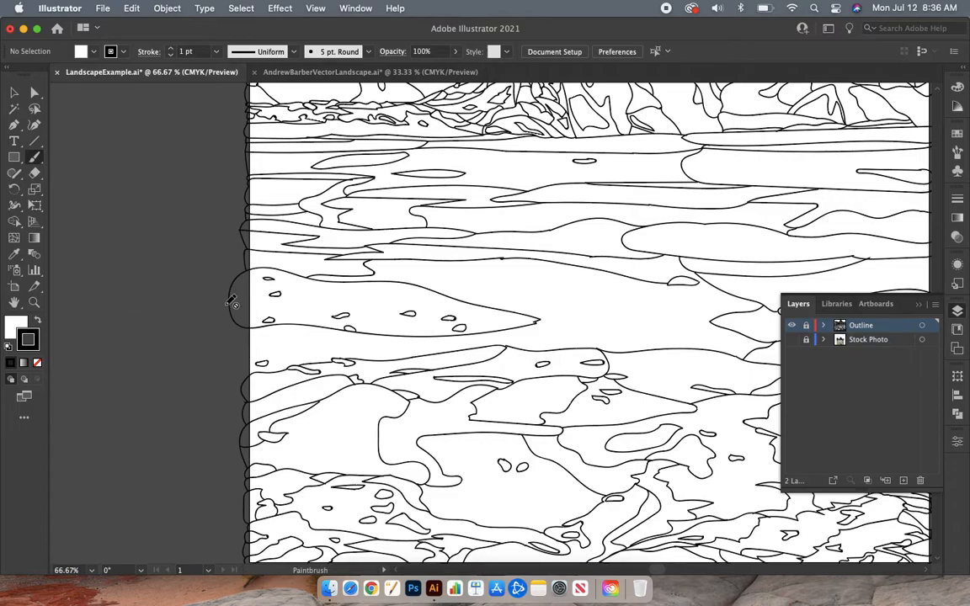
pyautogui.scroll(5, 209, 269)
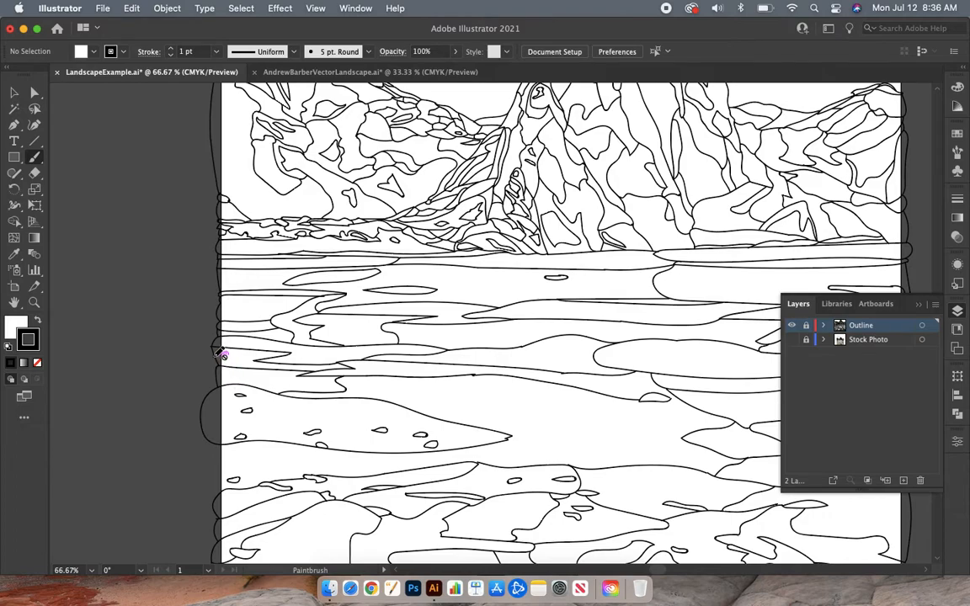
pyautogui.scroll(-5, 176, 412)
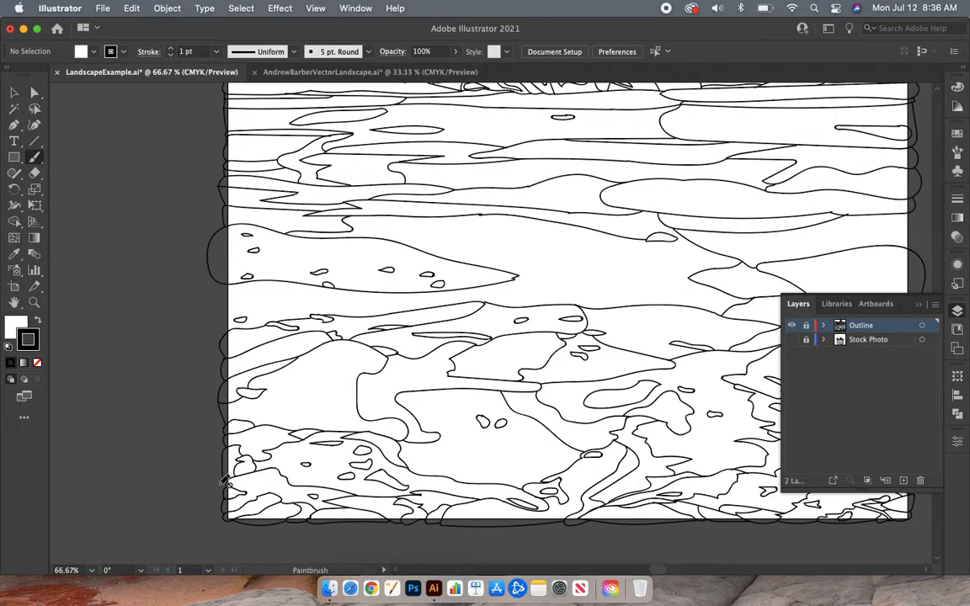
pyautogui.hscroll(5, 328, 520)
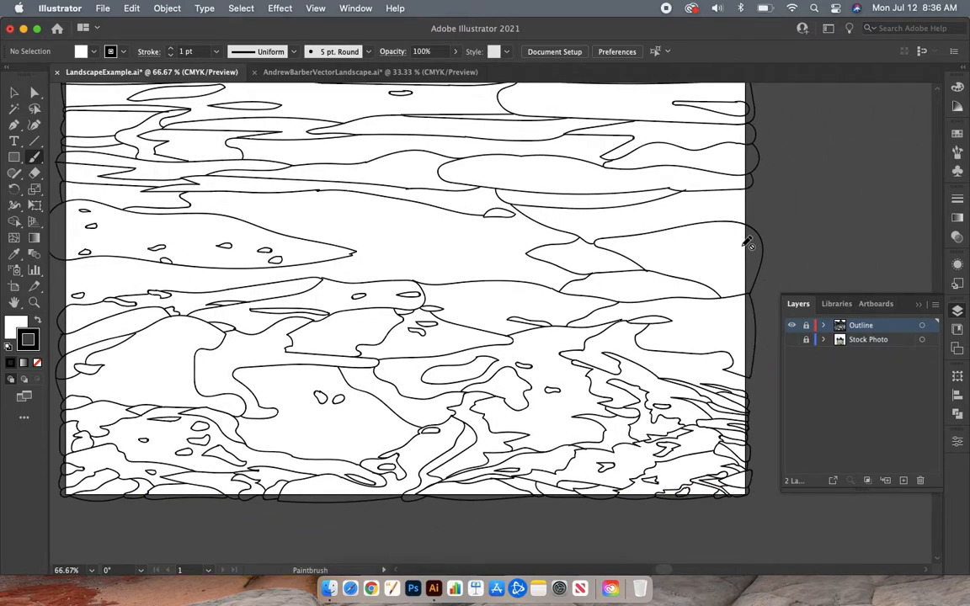
# Step: Compare the example's rock and hill outlines with the Stock Photo layer shown and hidden, and return to the partly traced landscape document
pyautogui.scroll(5, 747, 243)
pyautogui.hscroll(2, 746, 242)
pyautogui.scroll(3, 746, 242)
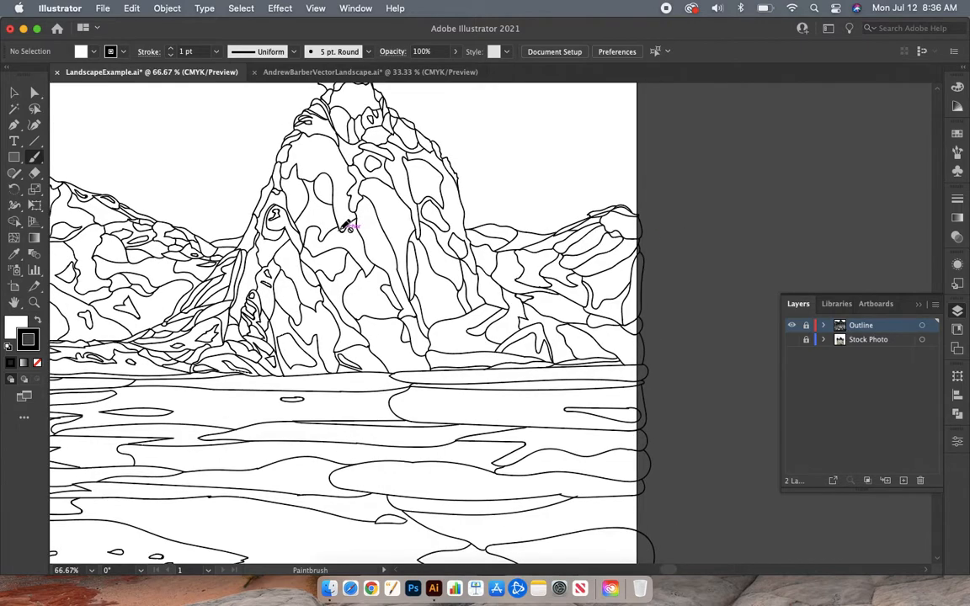
pyautogui.hscroll(-6, 346, 223)
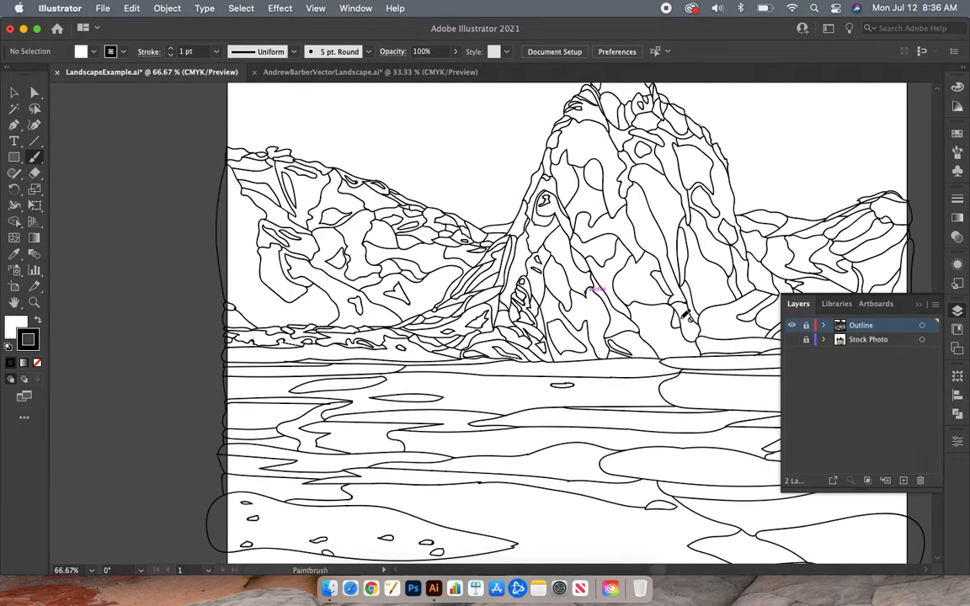
pyautogui.click(791, 340)
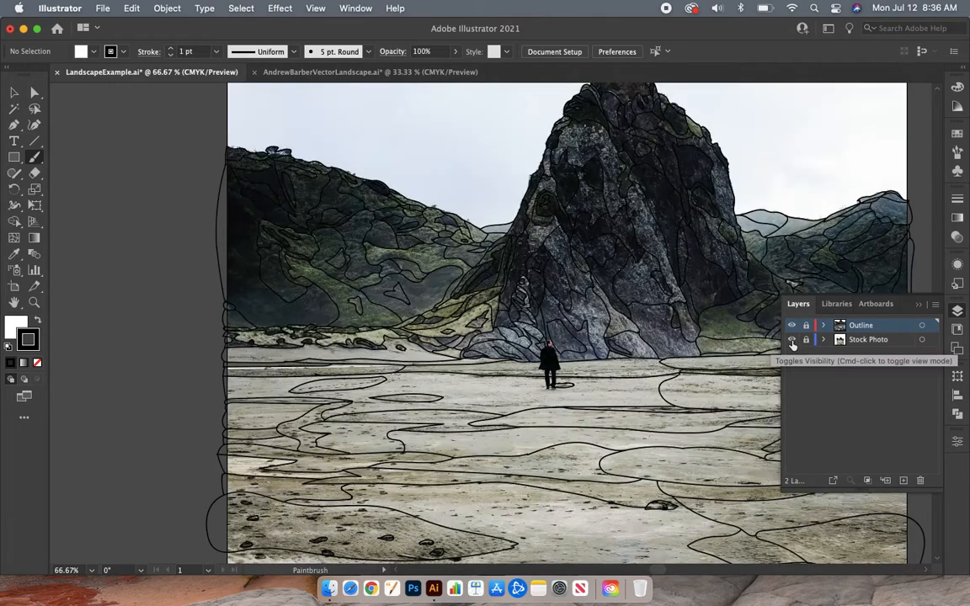
pyautogui.click(791, 340)
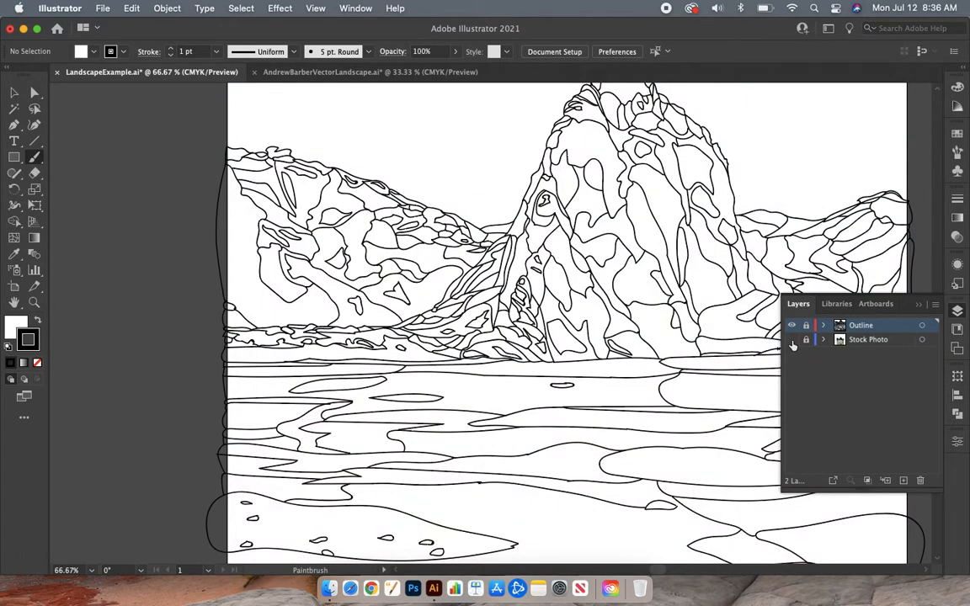
pyautogui.click(334, 73)
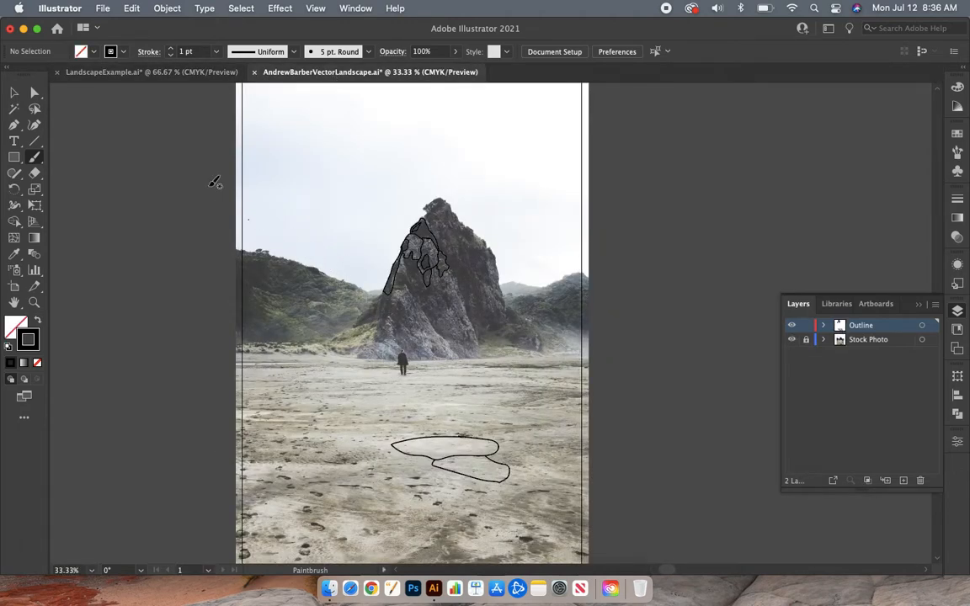
pyautogui.click(100, 9)
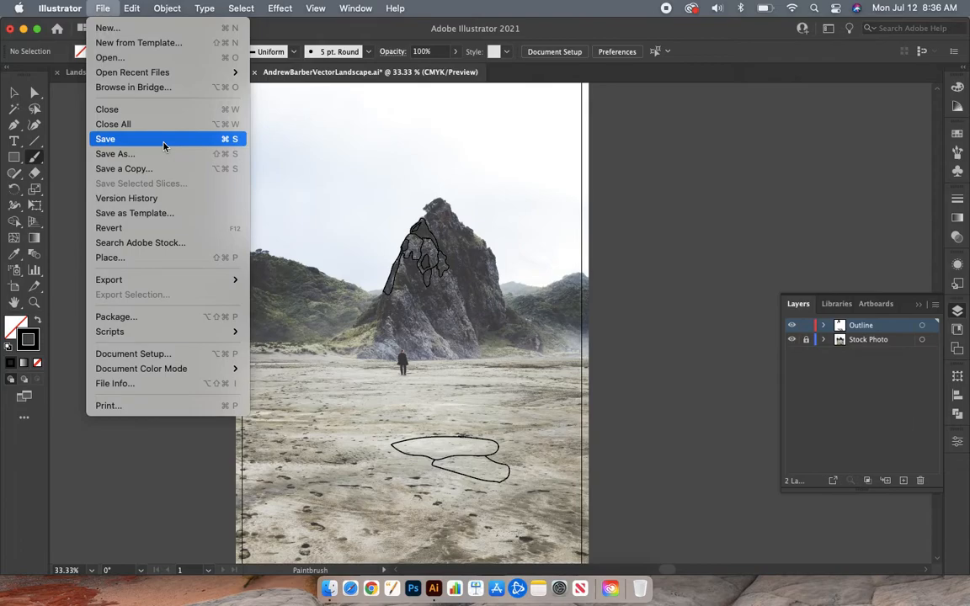
pyautogui.click(660, 172)
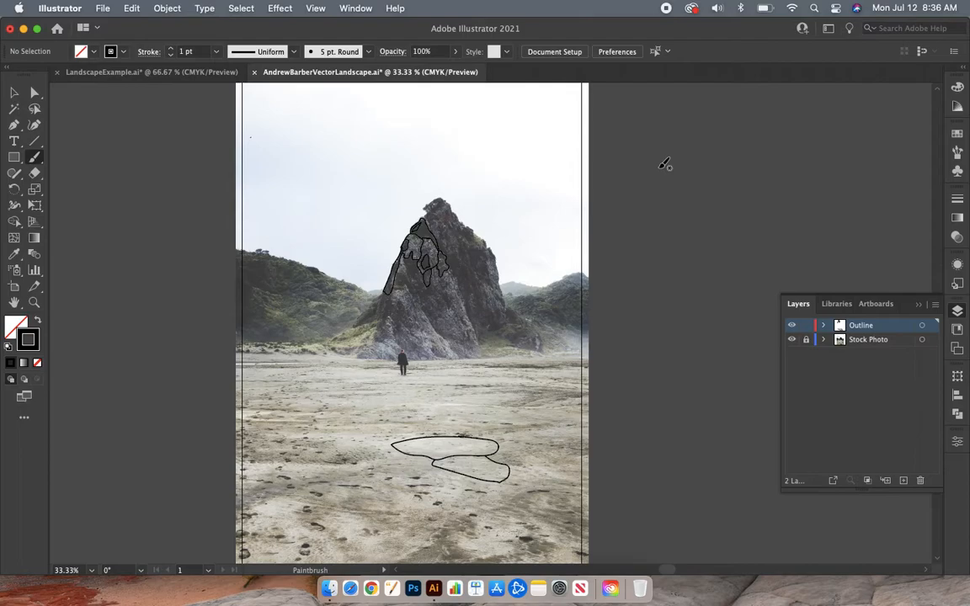
pyautogui.press('super+shift+5')
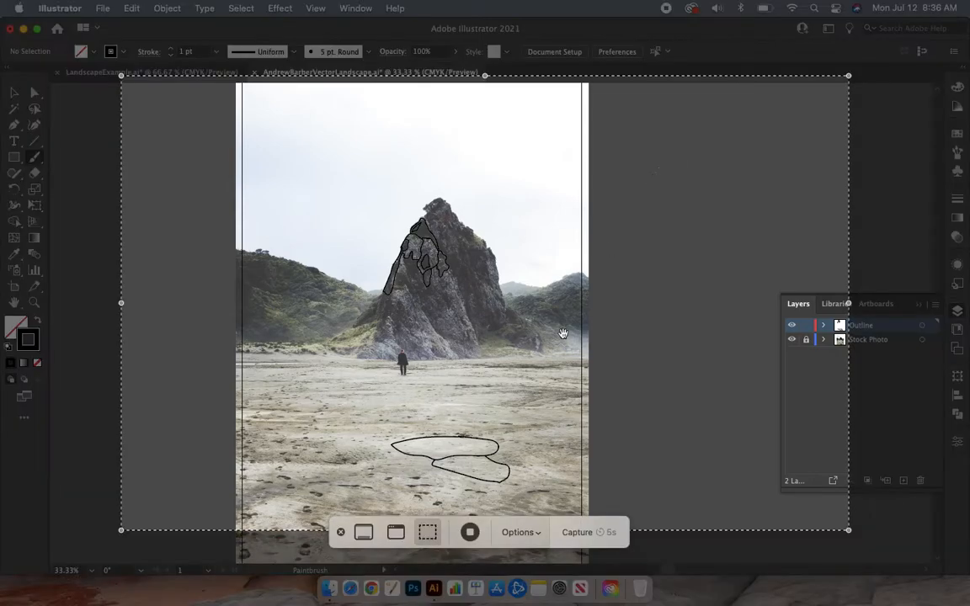